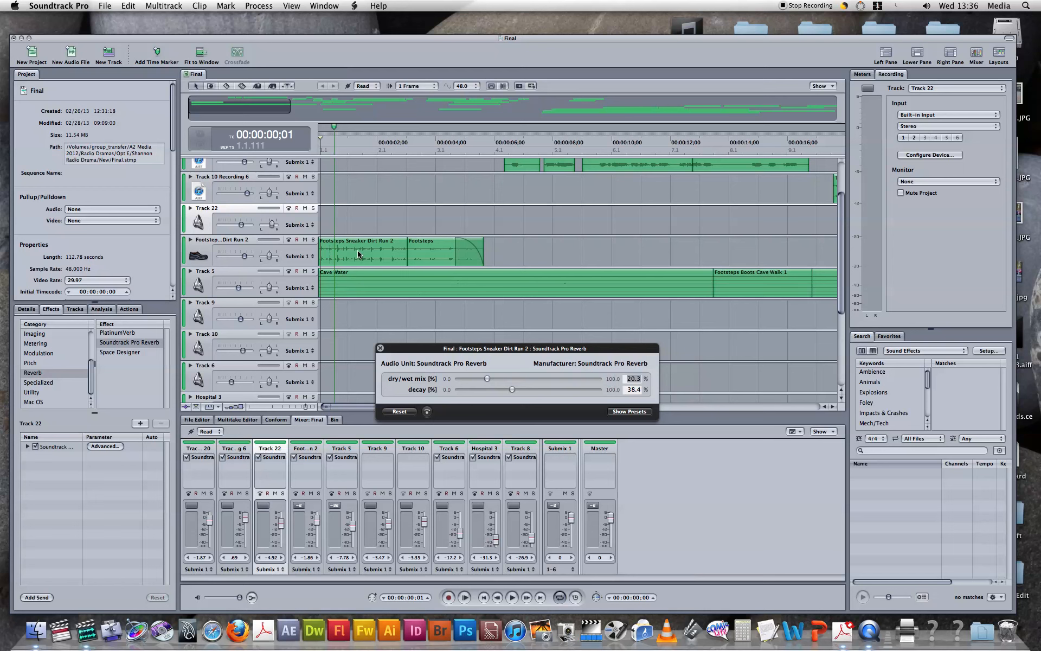
- Play back the opening footsteps, close their Soundtrack Pro Reverb settings and select that effect on the Footsteps Sneaker Dirt Run 2 track
{"action": "key", "text": "space"}
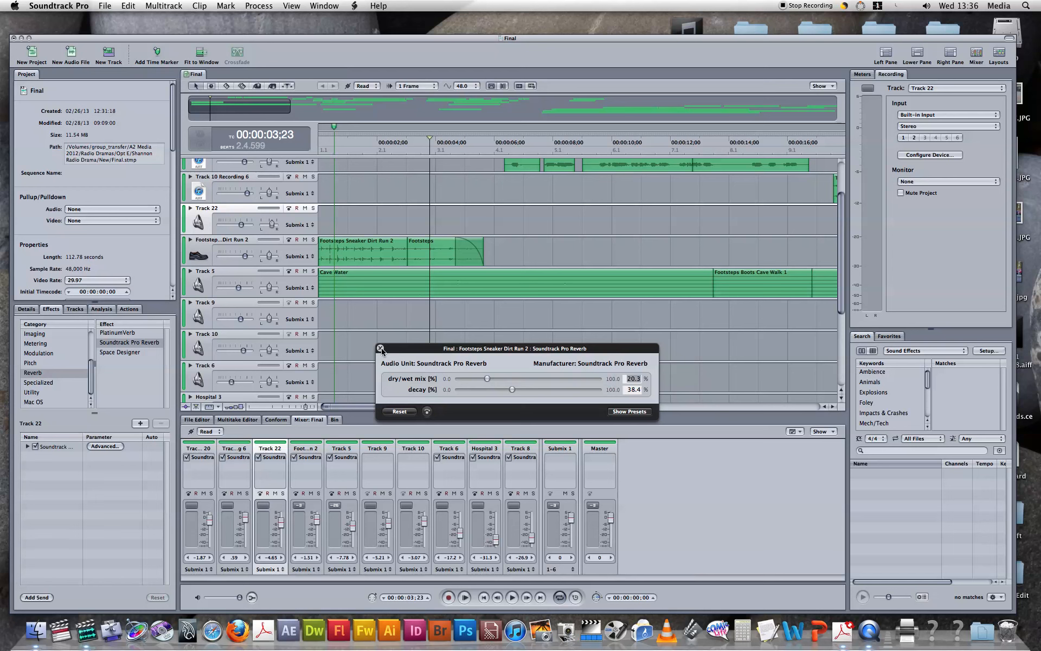
{"action": "left_click", "coordinate": [380, 352]}
{"action": "left_click", "coordinate": [363, 252]}
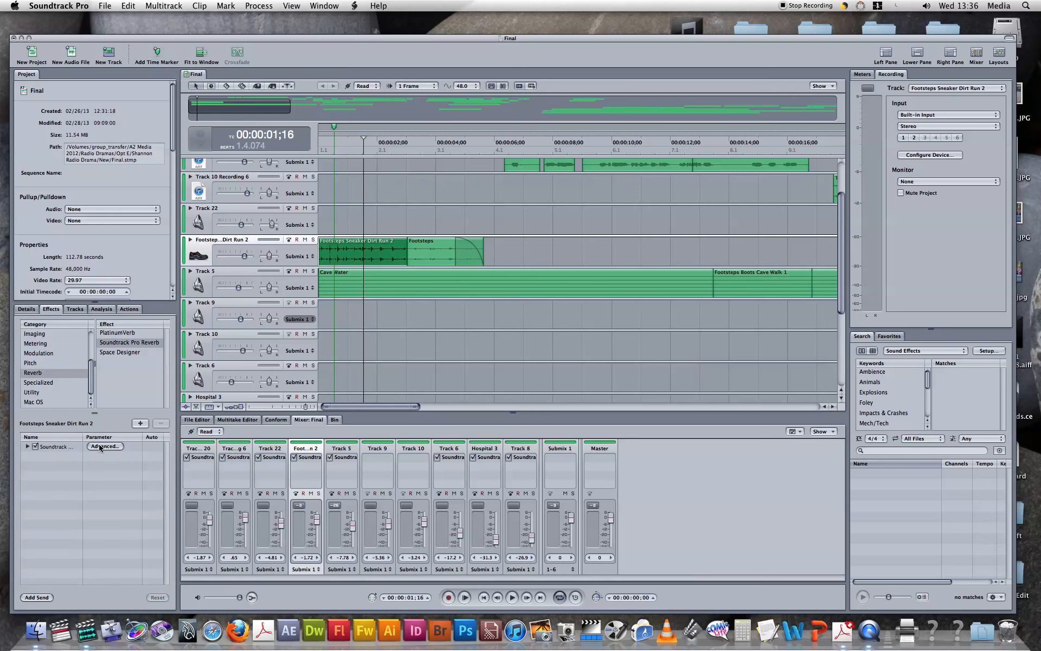
{"action": "left_click", "coordinate": [139, 444]}
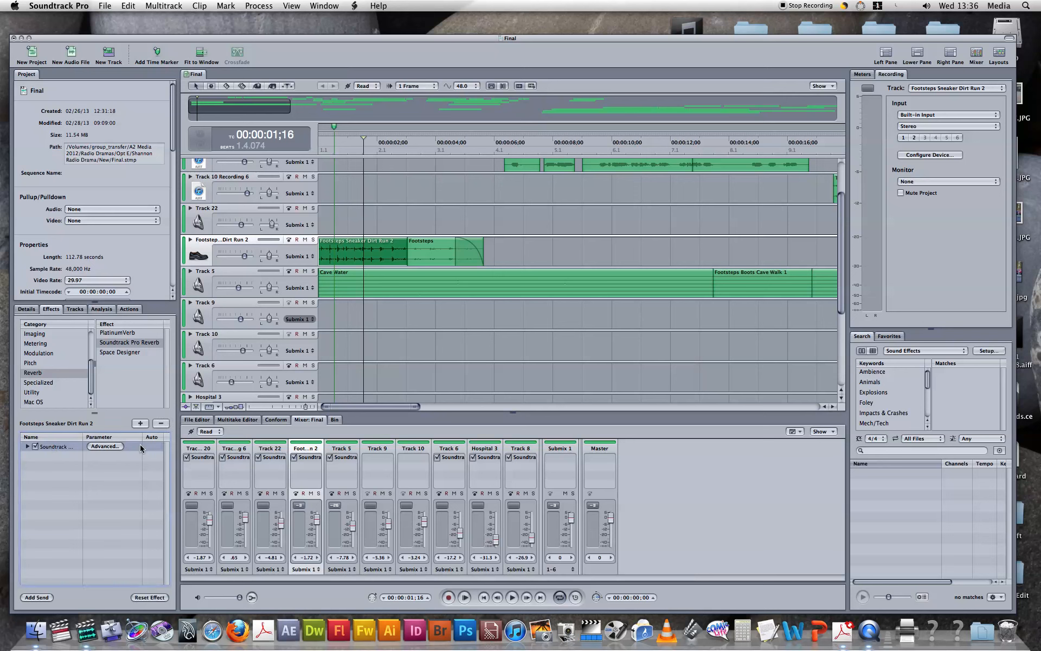
- Search the Sound Effects library for "cave water" and place Cave Water.caf on Track 9, starting at about 2 seconds
{"action": "left_click", "coordinate": [412, 285]}
{"action": "left_click", "coordinate": [873, 392]}
{"action": "left_click", "coordinate": [921, 450]}
{"action": "type", "text": "cave water"}
{"action": "left_click", "coordinate": [921, 352]}
{"action": "left_click", "coordinate": [919, 352]}
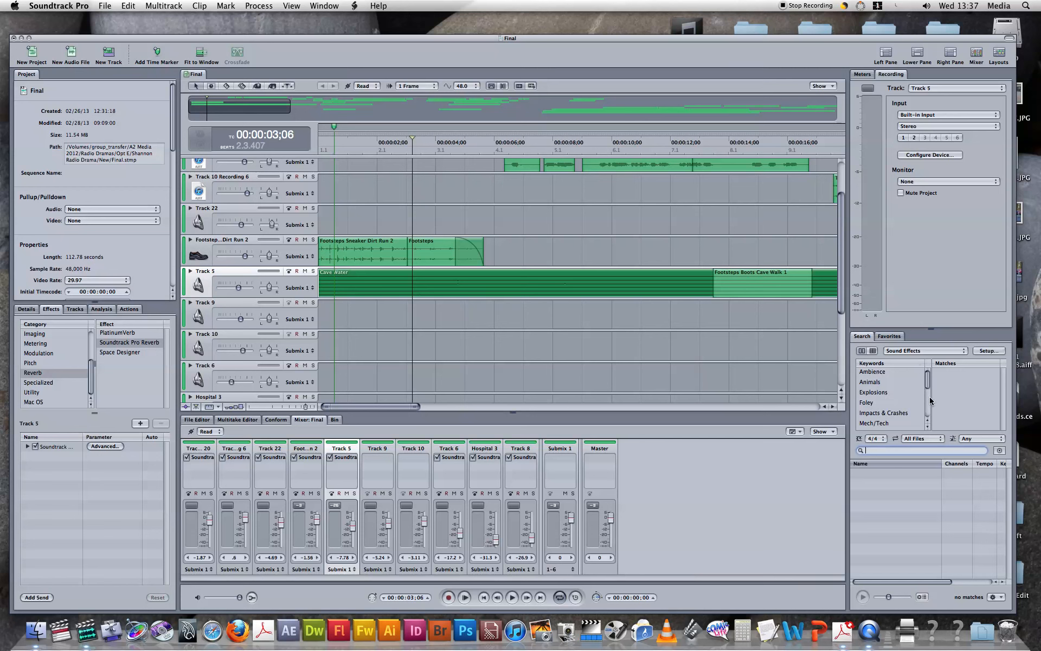
{"action": "type", "text": "cave water"}
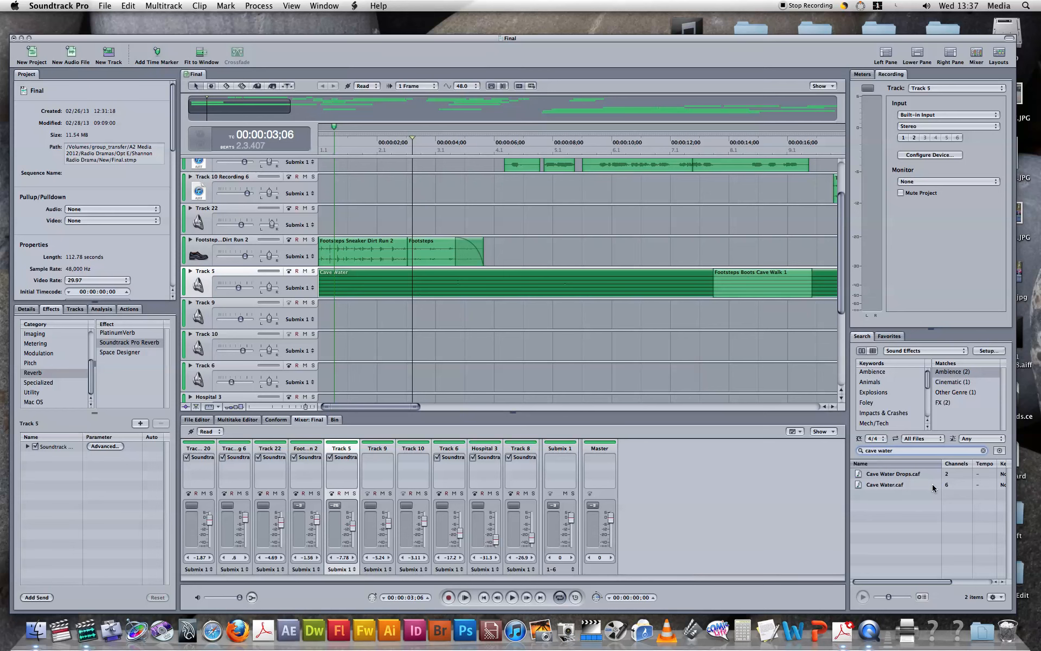
{"action": "left_click_drag", "start_coordinate": [934, 485], "coordinate": [340, 324]}
{"action": "left_click_drag", "start_coordinate": [409, 406], "coordinate": [374, 384]}
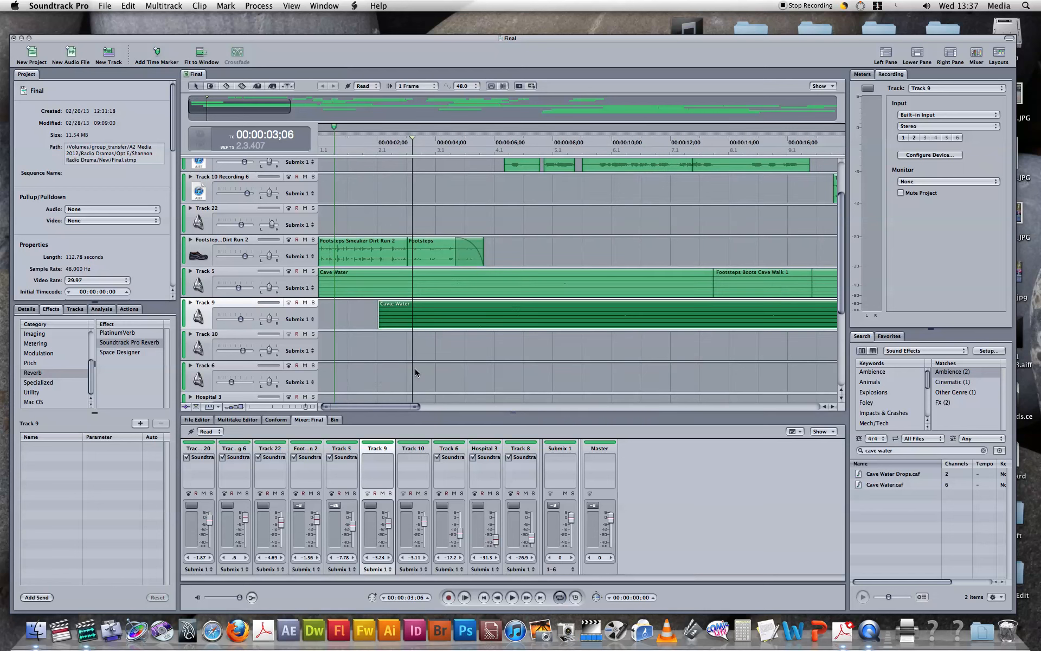
- Cut the Cave Water clip on Track 9 at about 8 seconds, delete the part after the cut and play the result
{"action": "key", "text": "b"}
{"action": "left_click", "coordinate": [563, 319]}
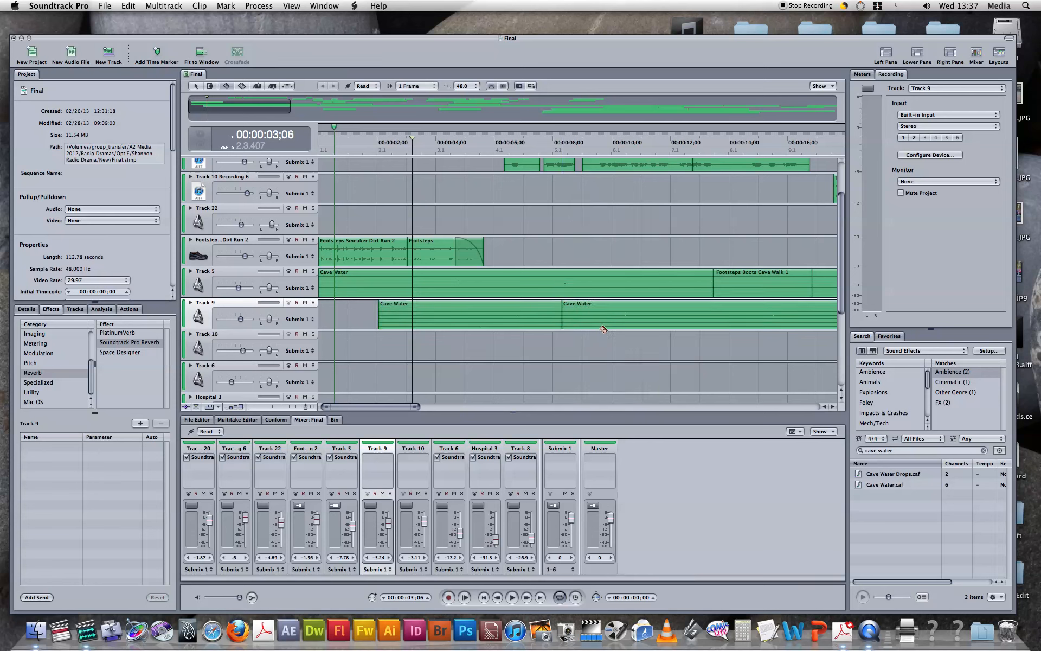
{"action": "key", "text": "a"}
{"action": "left_click", "coordinate": [590, 318]}
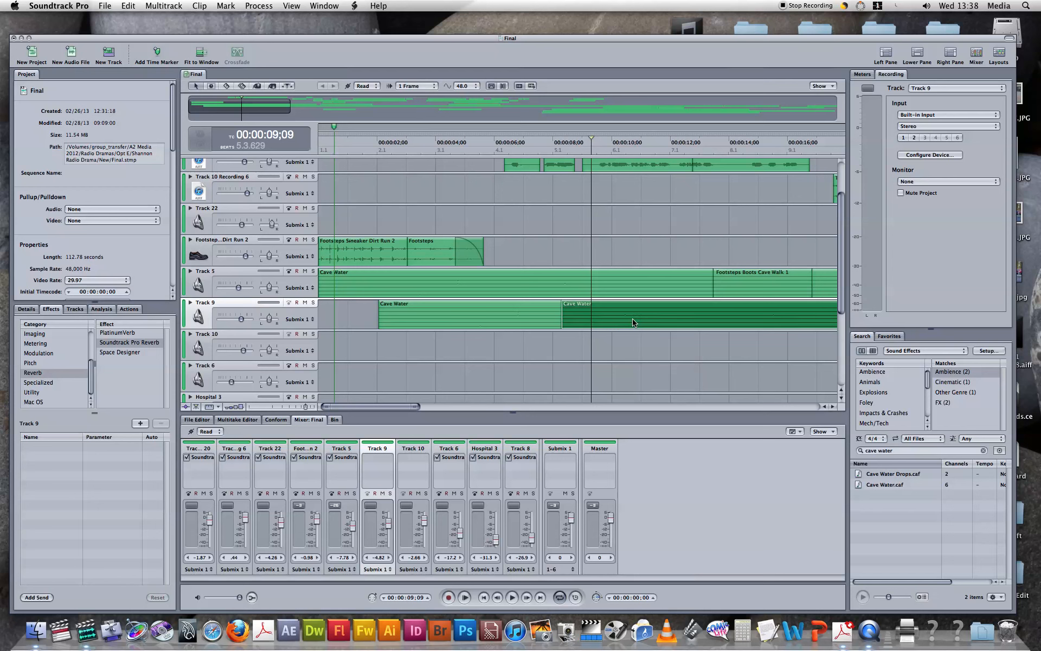
{"action": "key", "text": "Delete"}
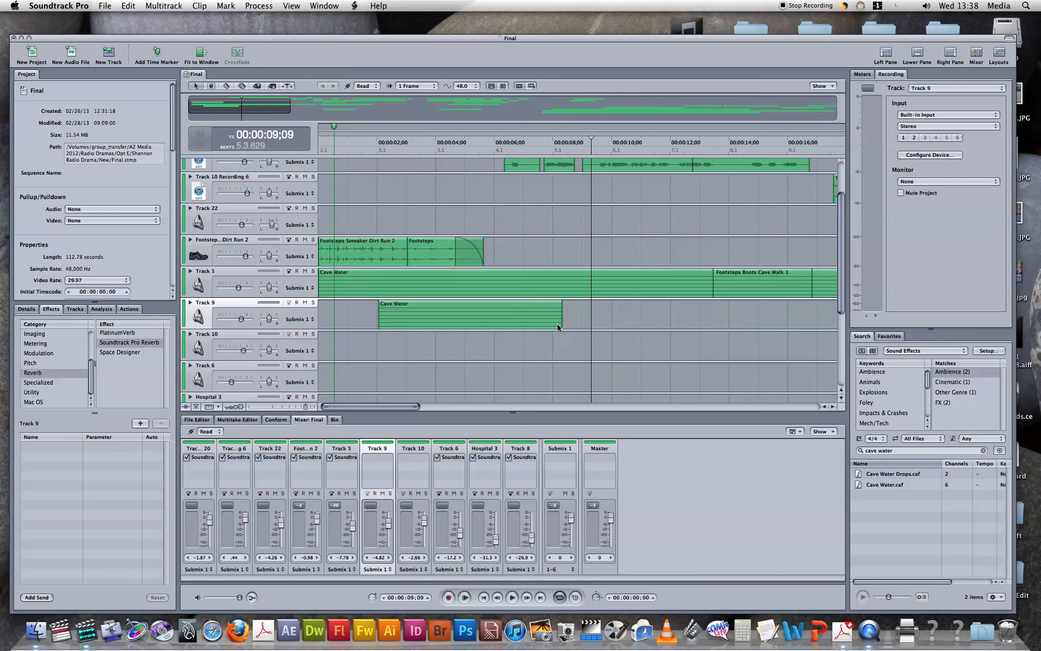
{"action": "left_click", "coordinate": [362, 325]}
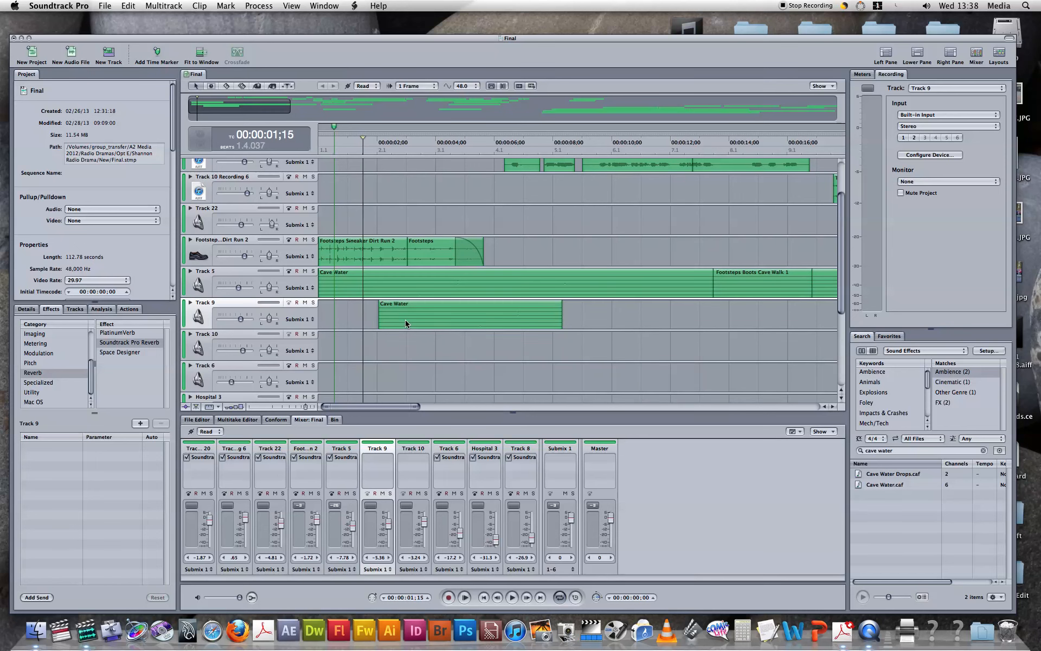
{"action": "key", "text": "space"}
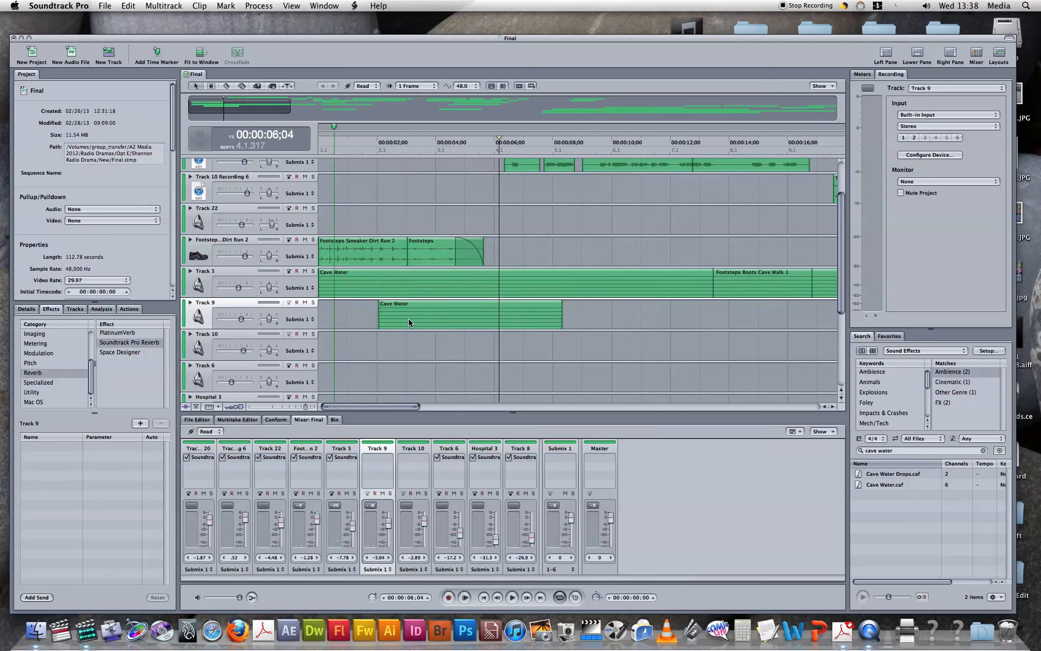
- Select the Bats clip on Track 6 and mute every audio track above it, from Track 10 up to Track 1 Recording 20
{"action": "scroll", "coordinate": [409, 323], "scroll_direction": "right", "scroll_amount": 10}
{"action": "scroll", "coordinate": [409, 324], "scroll_direction": "down", "scroll_amount": 3}
{"action": "left_click", "coordinate": [457, 327]}
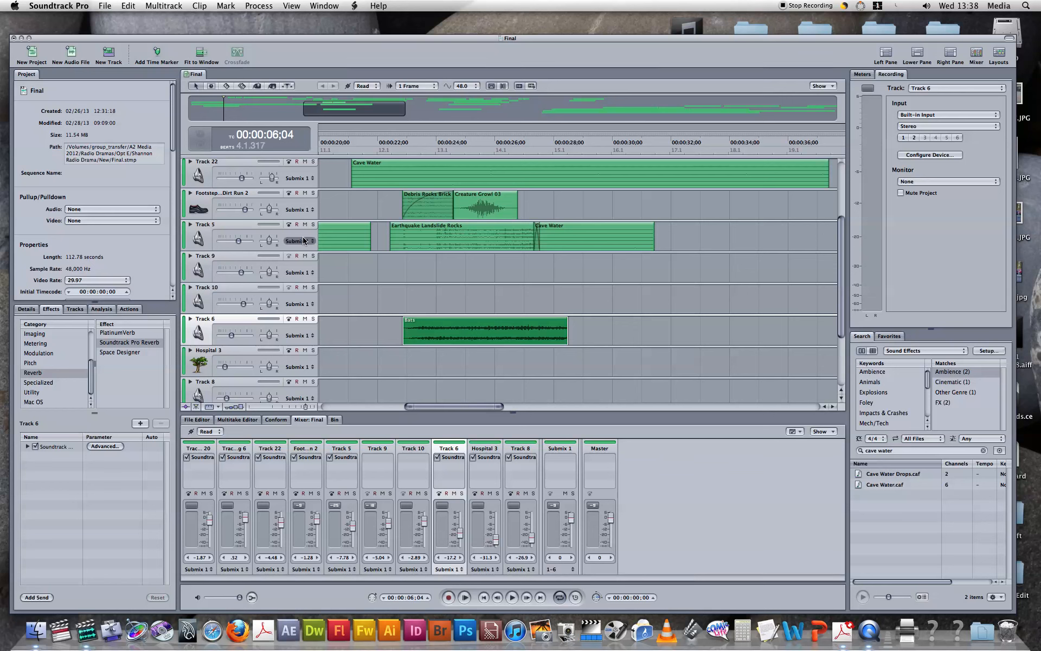
{"action": "left_click", "coordinate": [305, 287]}
{"action": "left_click", "coordinate": [304, 256]}
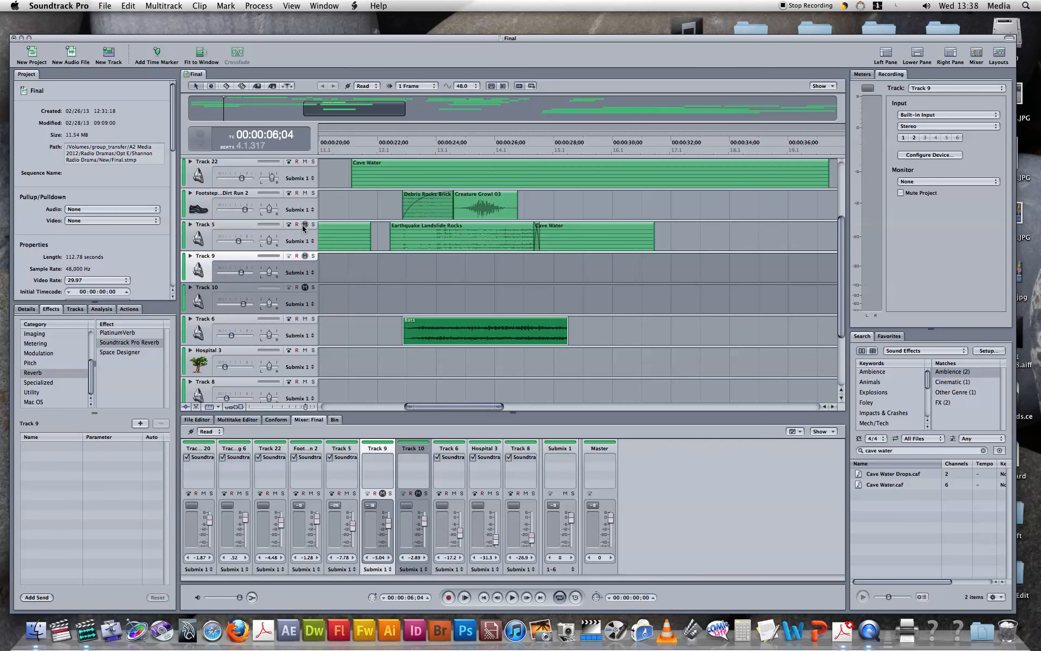
{"action": "left_click", "coordinate": [305, 224]}
{"action": "left_click", "coordinate": [304, 193]}
{"action": "left_click", "coordinate": [304, 162]}
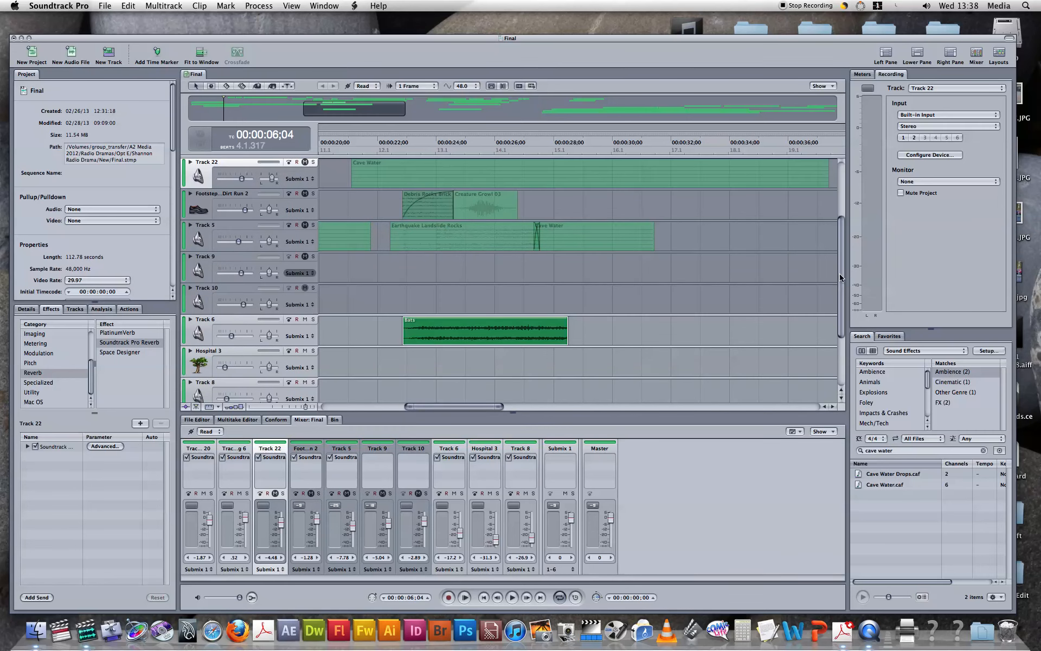
{"action": "left_click_drag", "start_coordinate": [841, 278], "coordinate": [837, 209]}
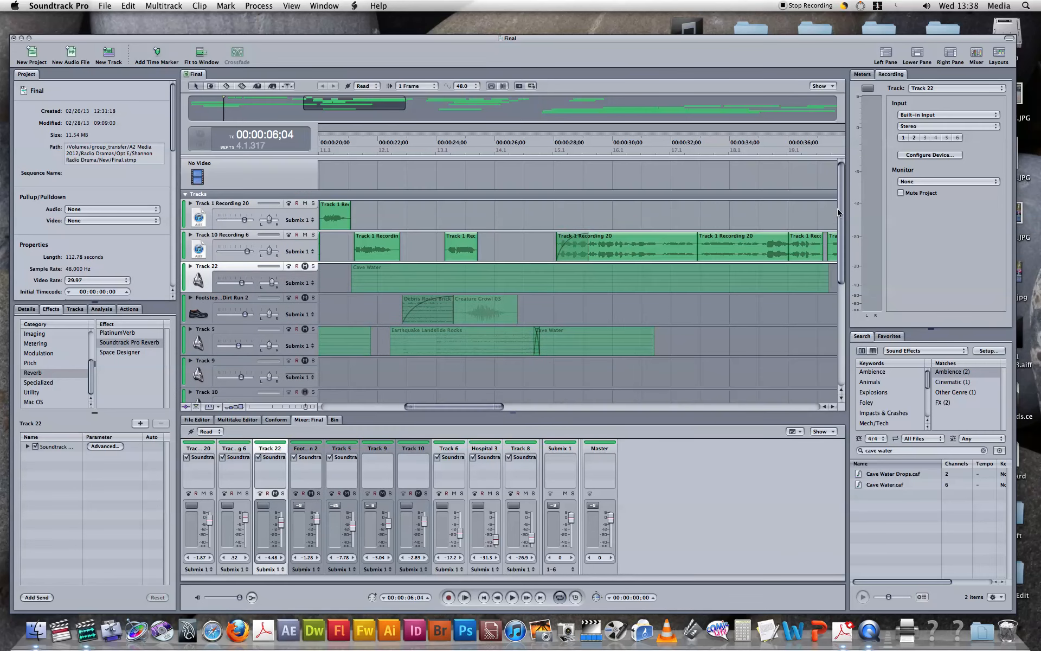
{"action": "left_click", "coordinate": [304, 234]}
{"action": "left_click", "coordinate": [306, 204]}
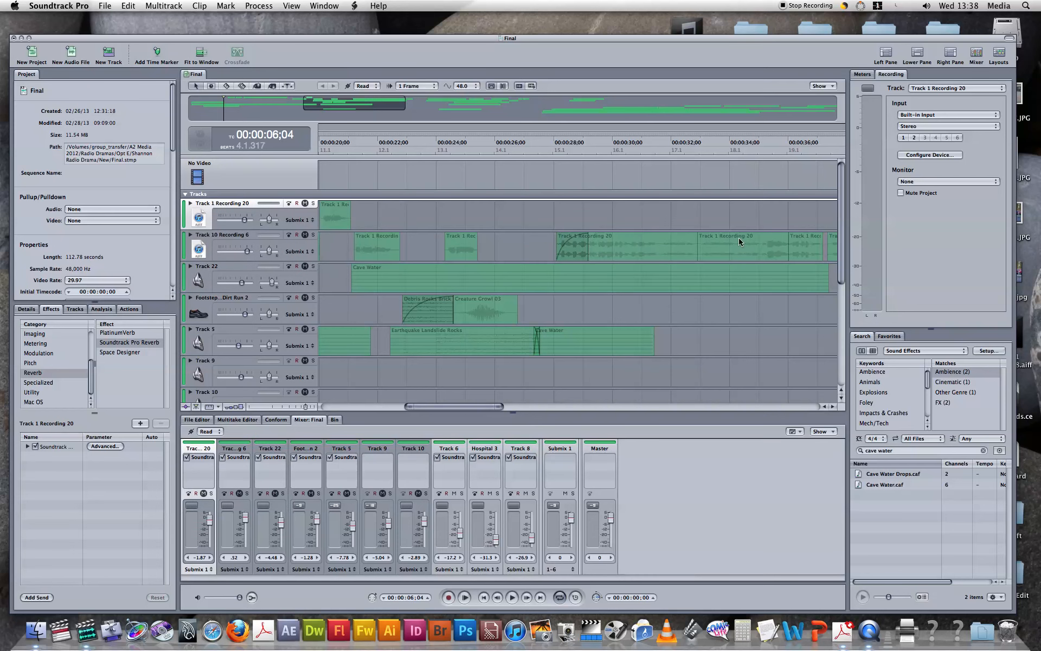
- Play back the Bats clip on Track 6 with the tracks above it muted
{"action": "left_click_drag", "start_coordinate": [841, 219], "coordinate": [847, 292]}
{"action": "left_click", "coordinate": [380, 297]}
{"action": "key", "text": "space"}
{"action": "key", "text": "space"}
- Move the Bats clip earlier on Track 6 to start at about 21 seconds
{"action": "mouse_move", "coordinate": [404, 284]}
{"action": "left_mouse_down"}
{"action": "mouse_move", "coordinate": [460, 284]}
{"action": "mouse_move", "coordinate": [407, 285]}
{"action": "left_mouse_up"}
{"action": "left_click", "coordinate": [413, 289]}
{"action": "left_click", "coordinate": [402, 284]}
{"action": "left_click", "coordinate": [405, 285]}
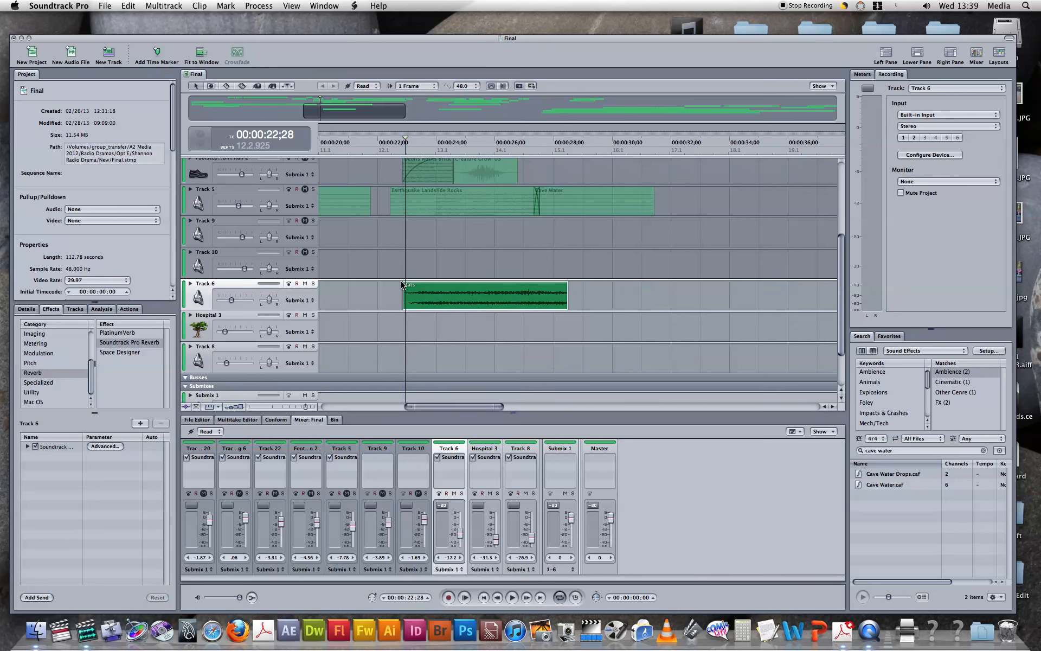
{"action": "left_click_drag", "start_coordinate": [405, 287], "coordinate": [359, 289]}
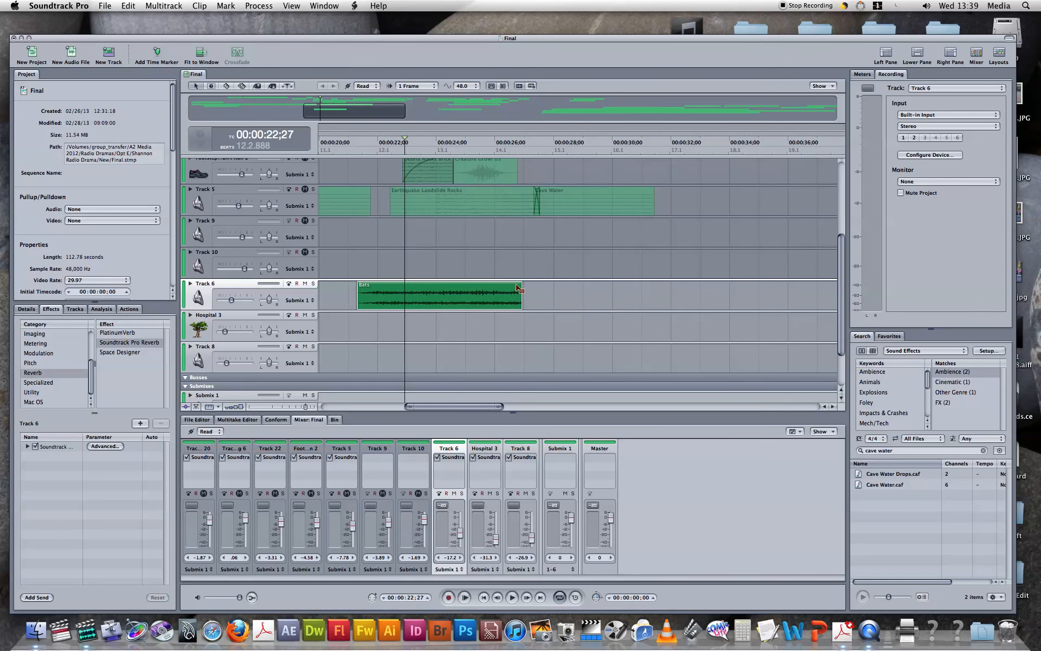
- Add a fade-out over about the last 3 seconds of the Bats clip and try to adjust the clip's start
{"action": "left_click_drag", "start_coordinate": [514, 288], "coordinate": [431, 295]}
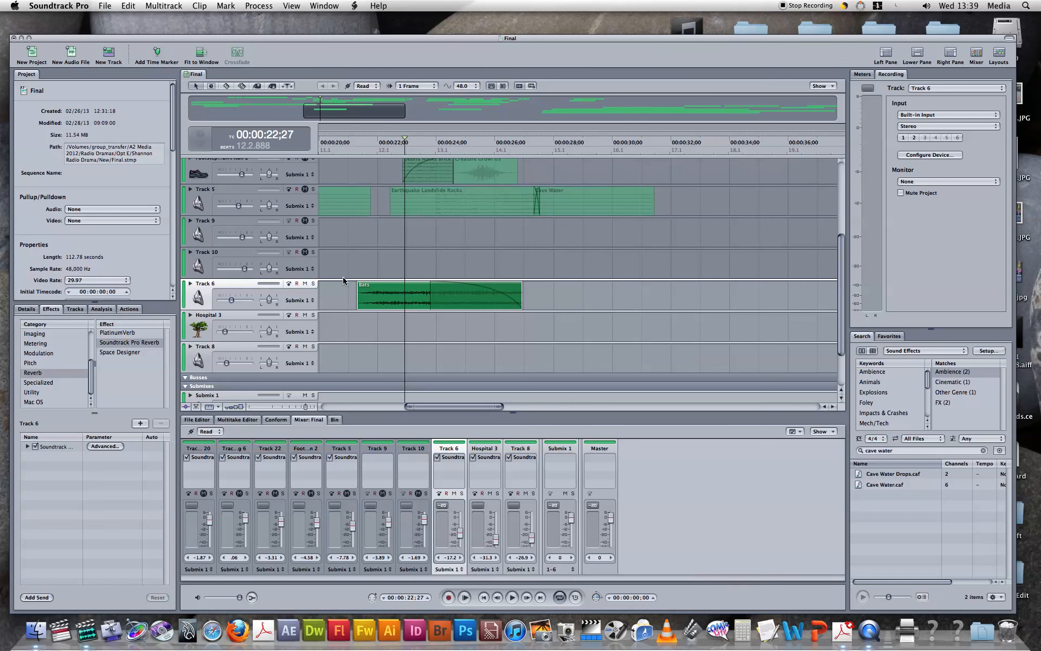
{"action": "left_click", "coordinate": [360, 290]}
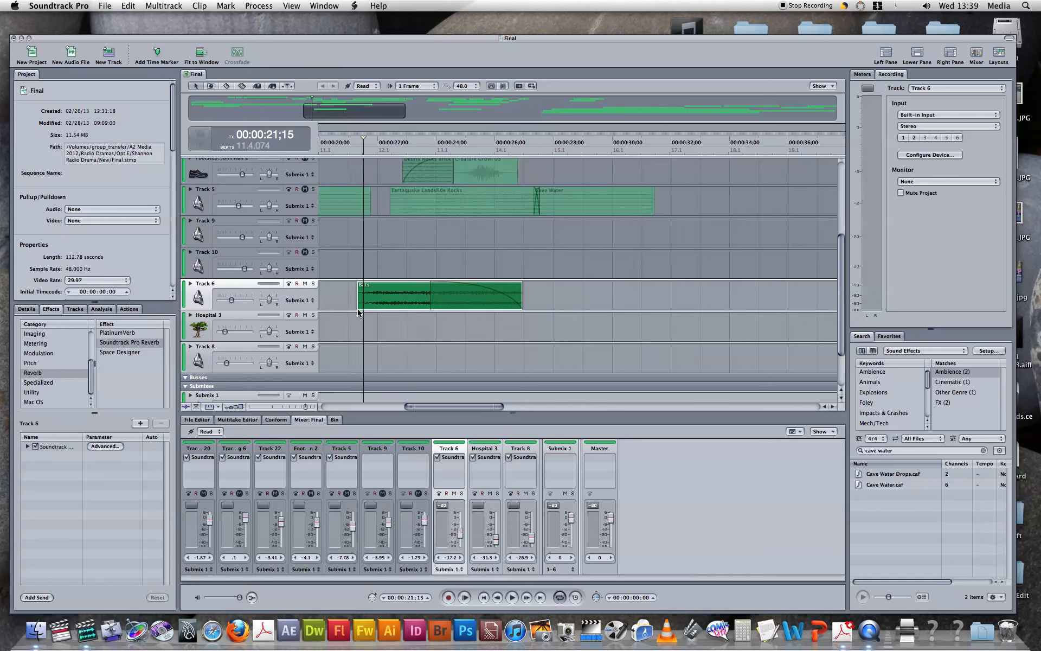
{"action": "left_click_drag", "start_coordinate": [360, 301], "coordinate": [355, 301]}
{"action": "left_click", "coordinate": [358, 292]}
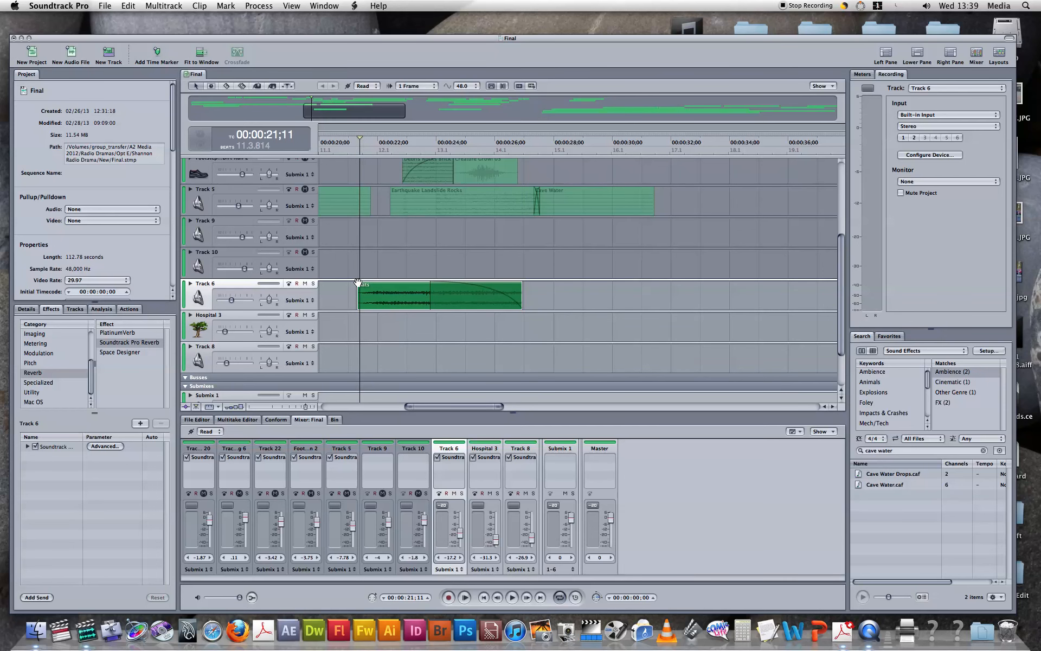
{"action": "left_click_drag", "start_coordinate": [359, 286], "coordinate": [361, 288]}
- Play the faded Bats clip from just before its start, at about 21 seconds
{"action": "left_click", "coordinate": [392, 318]}
{"action": "left_click", "coordinate": [347, 314]}
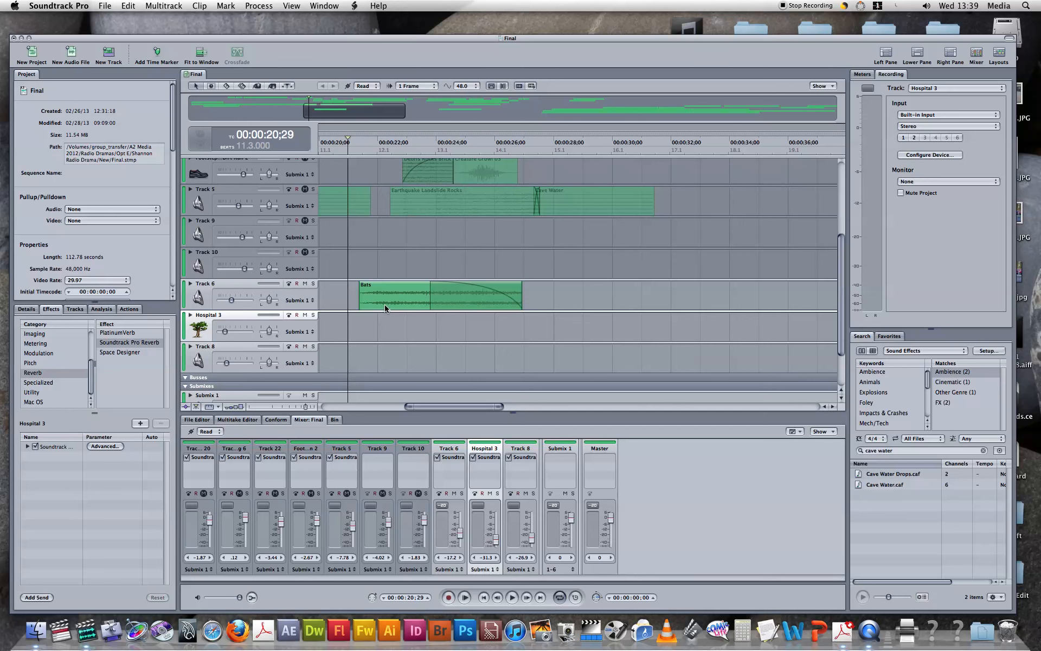
{"action": "key", "text": "space"}
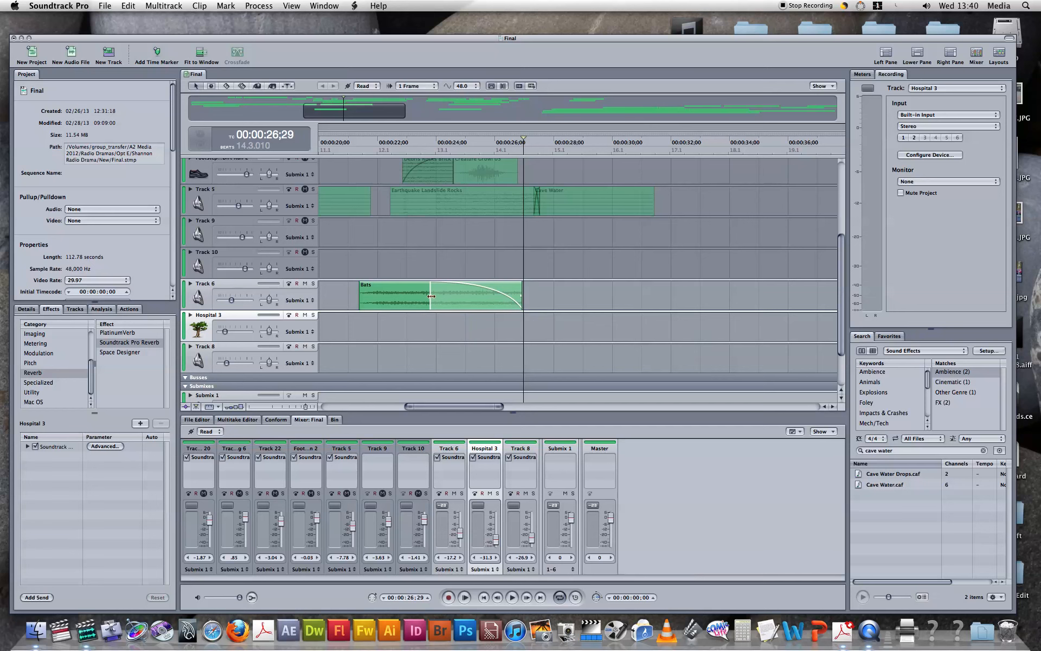
- Unmute all the muted tracks, from Track 10 up to Track 1 Recording 20
{"action": "left_click", "coordinate": [305, 255]}
{"action": "left_click", "coordinate": [307, 239]}
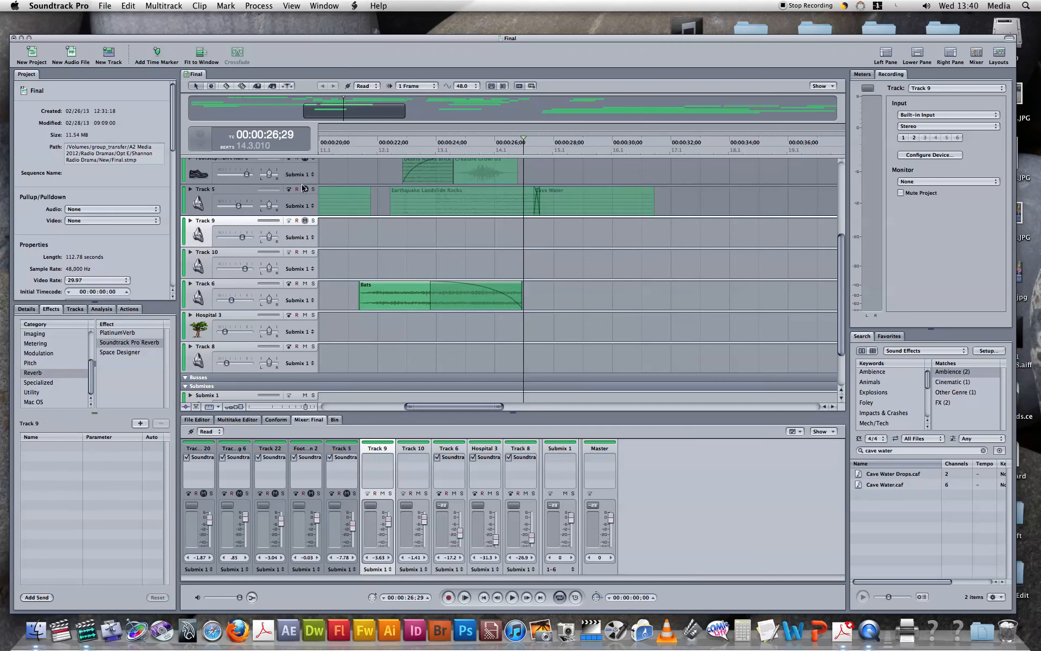
{"action": "left_click", "coordinate": [306, 191]}
{"action": "left_click", "coordinate": [305, 162]}
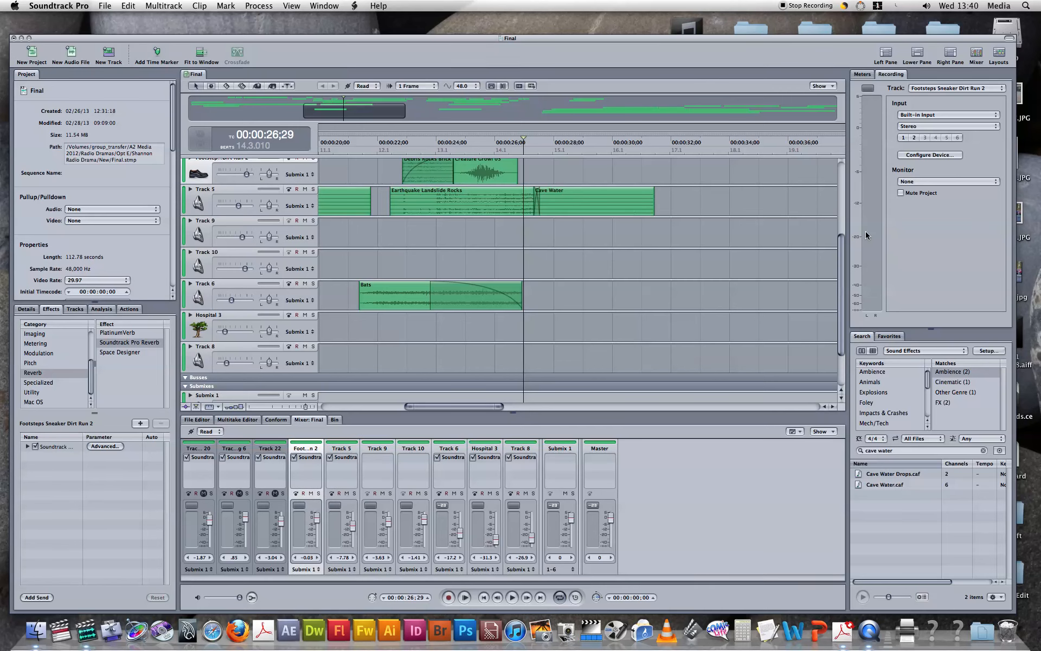
{"action": "left_click_drag", "start_coordinate": [839, 269], "coordinate": [757, 212]}
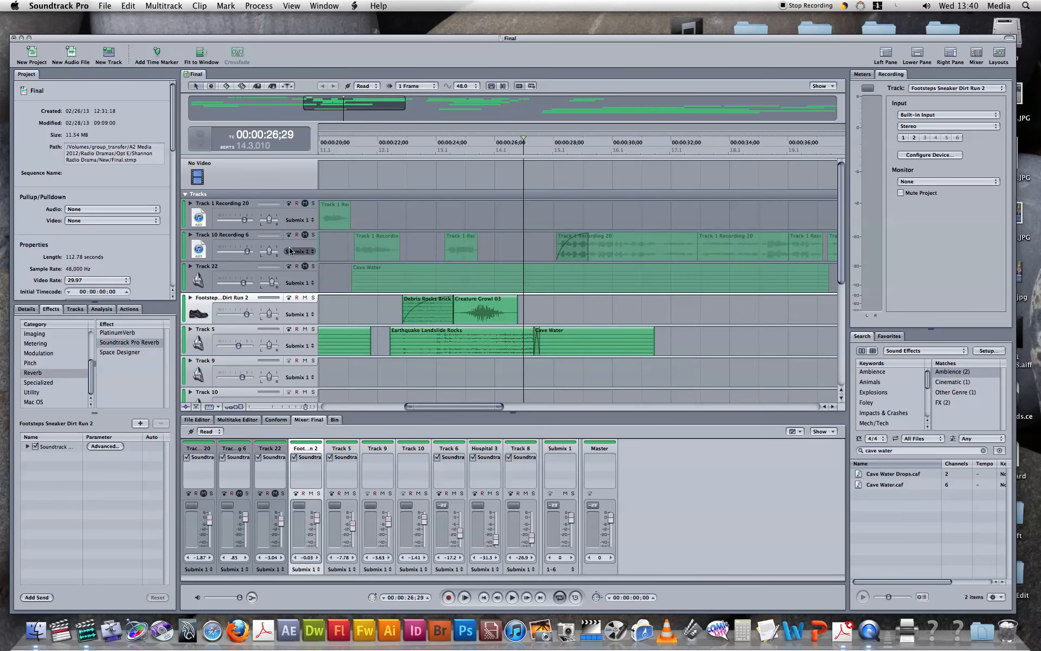
{"action": "left_click", "coordinate": [304, 266]}
{"action": "left_click", "coordinate": [305, 235]}
{"action": "left_click", "coordinate": [305, 204]}
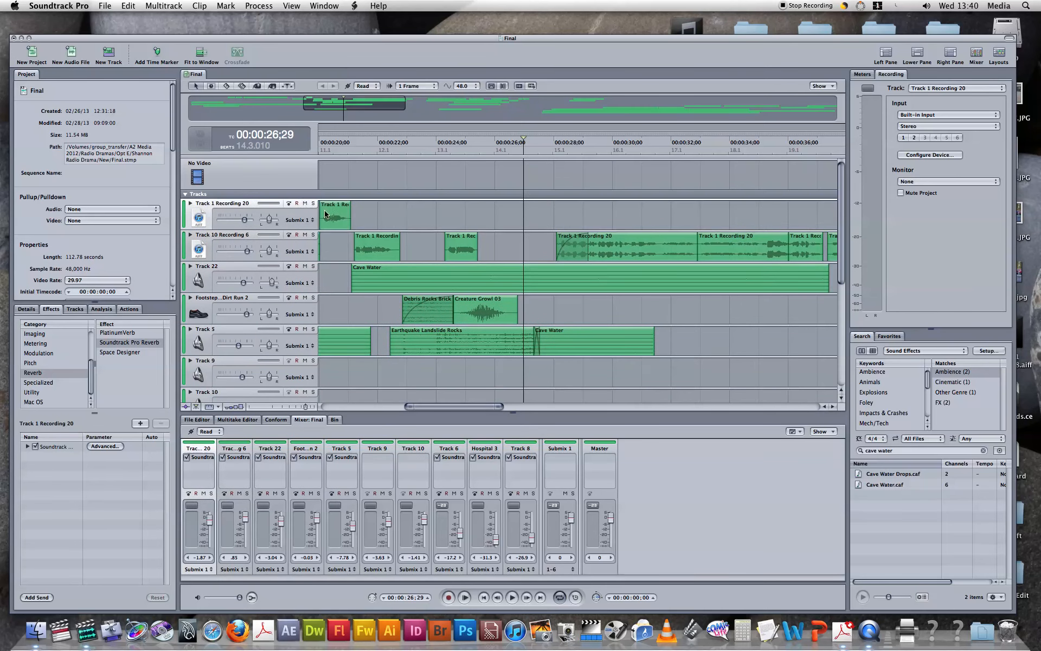
- Play the full mix with all tracks audible, starting just before the Bats clip
{"action": "left_click_drag", "start_coordinate": [841, 277], "coordinate": [805, 318]}
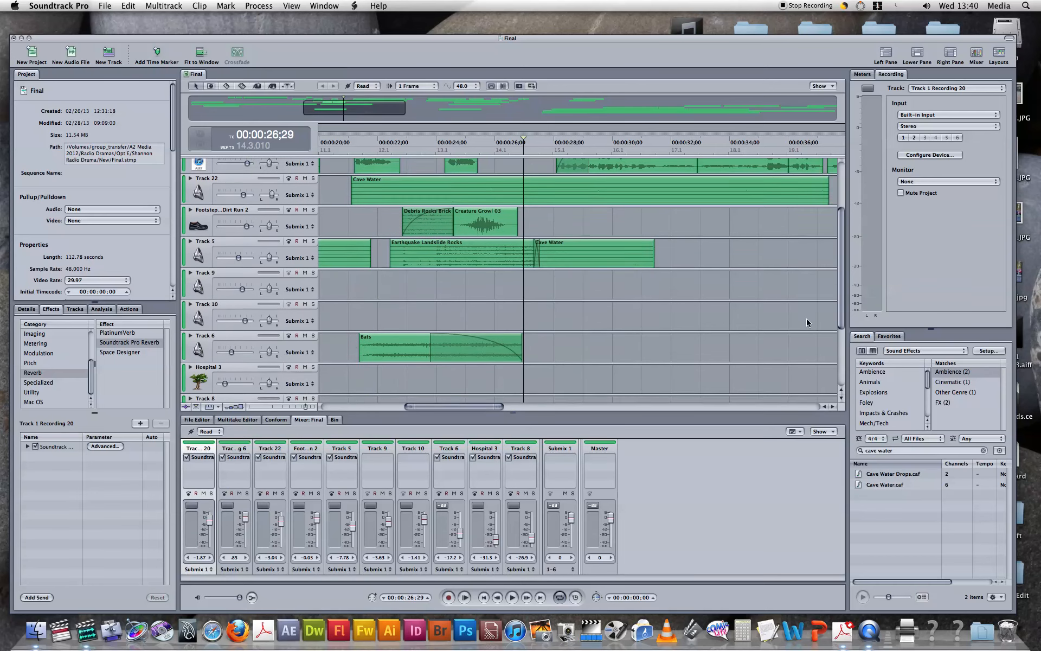
{"action": "left_click", "coordinate": [343, 336]}
{"action": "key", "text": "space"}
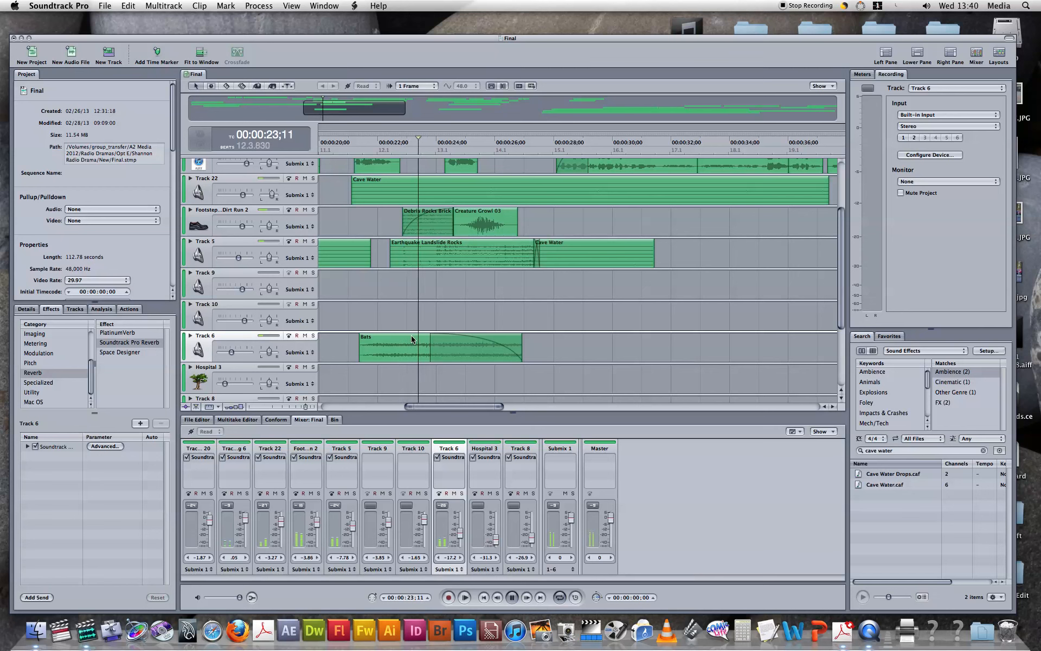
{"action": "left_click", "coordinate": [442, 340]}
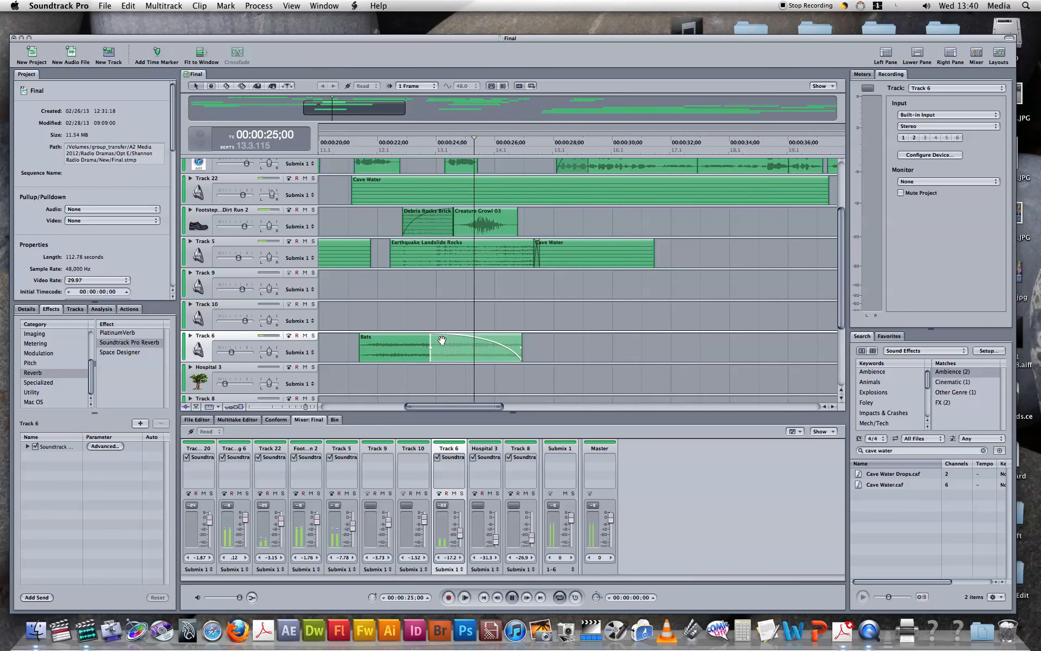
{"action": "key", "text": "space"}
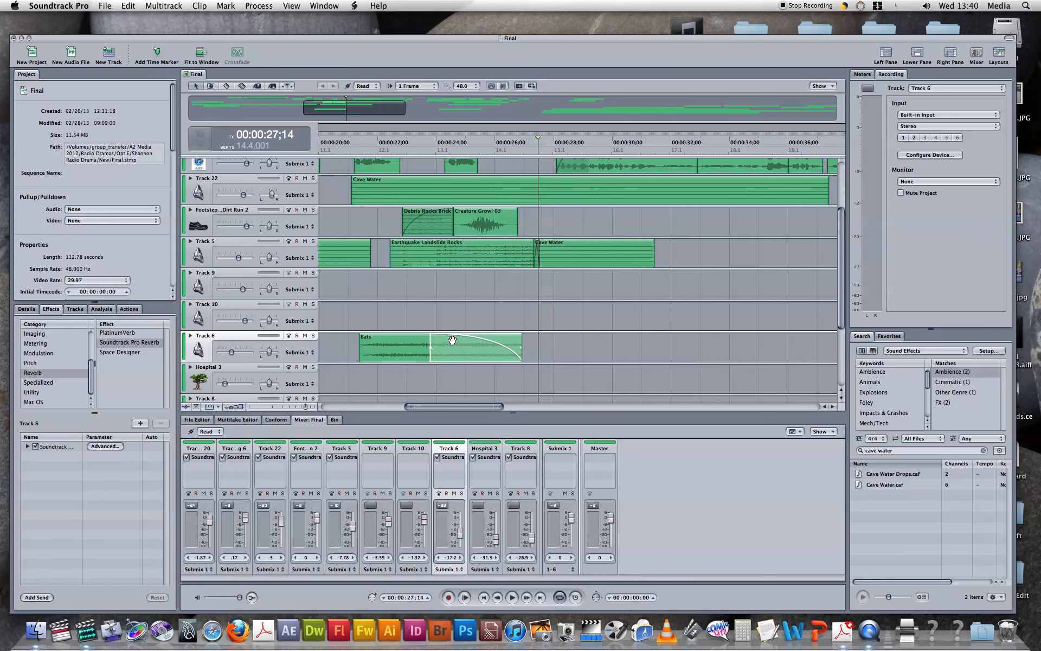
{"action": "left_click", "coordinate": [472, 374]}
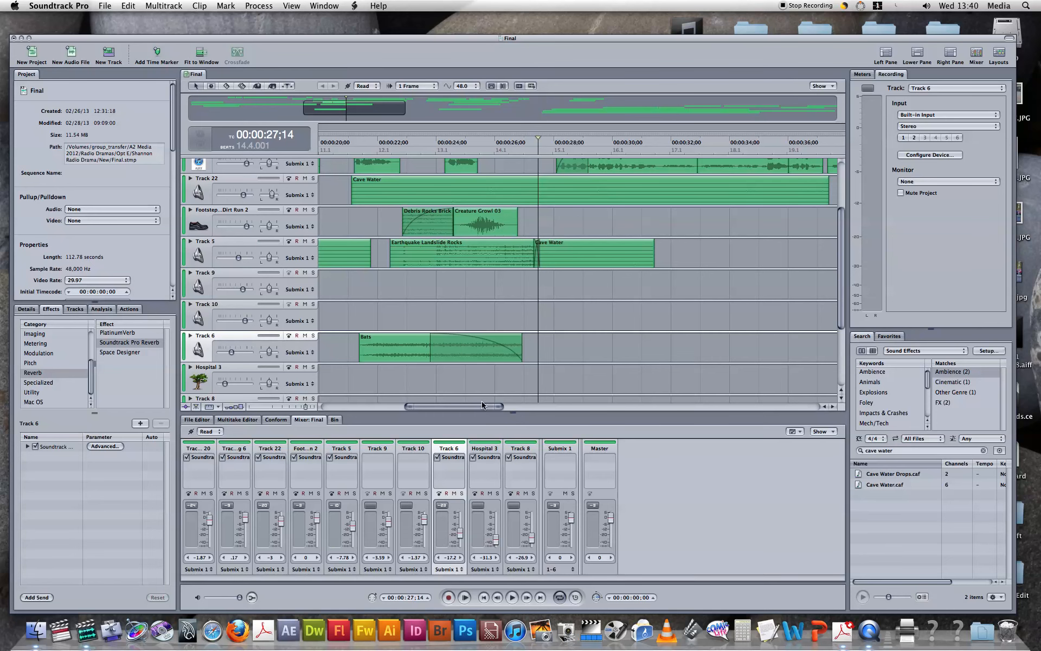
- Remove the fade-in from the Track 10 Recording 6 clip at about 1:06 on the track of the same name
{"action": "left_click_drag", "start_coordinate": [485, 407], "coordinate": [657, 399]}
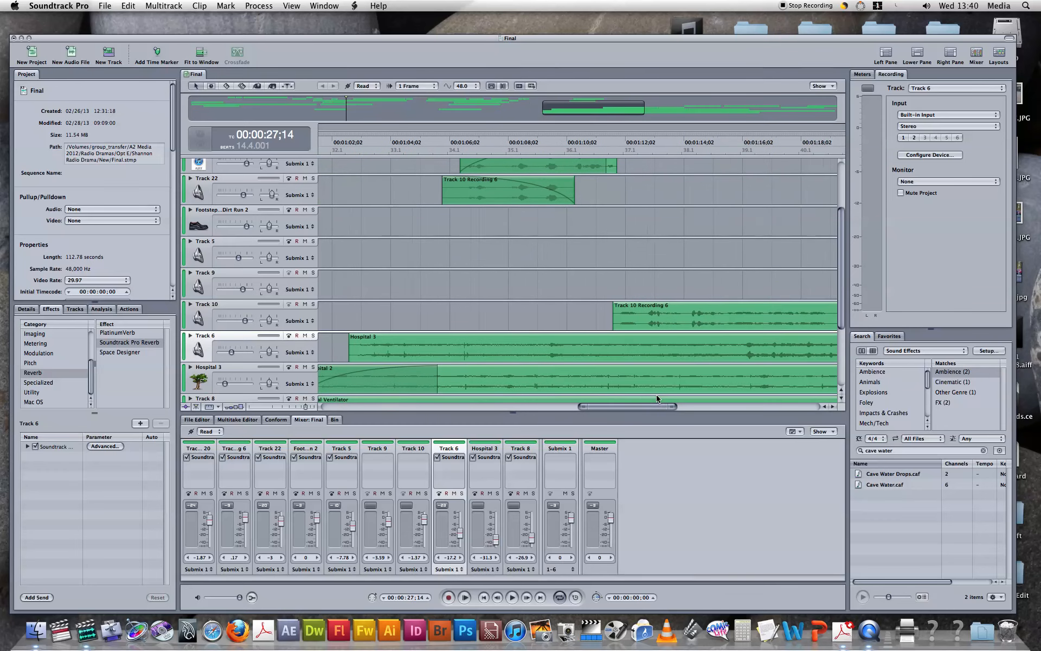
{"action": "scroll", "coordinate": [844, 287], "scroll_direction": "up", "scroll_amount": 5}
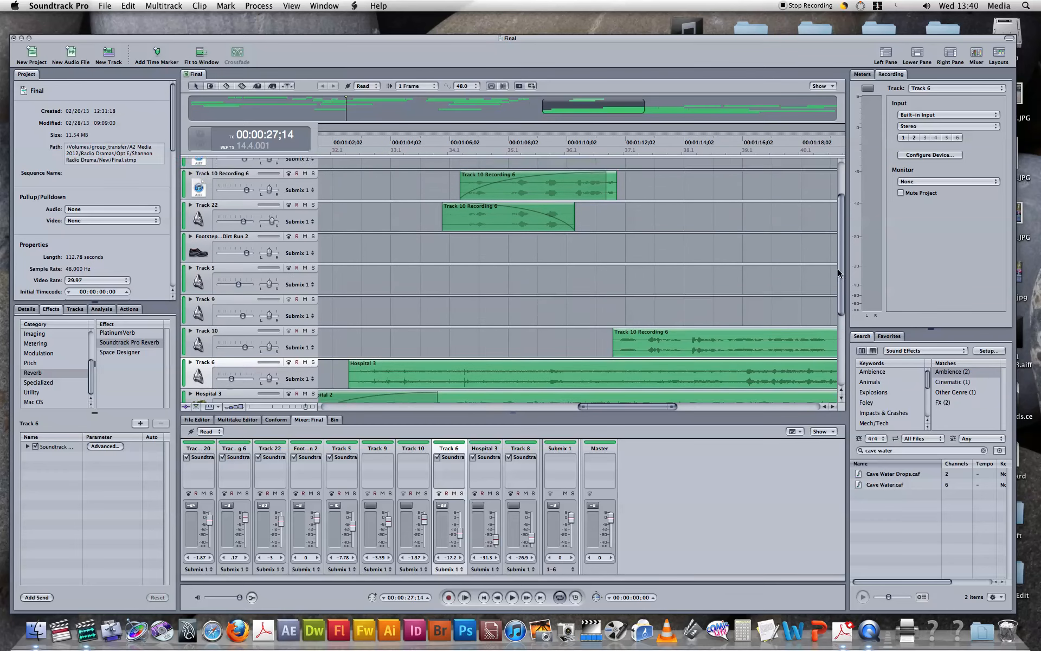
{"action": "left_click", "coordinate": [507, 252]}
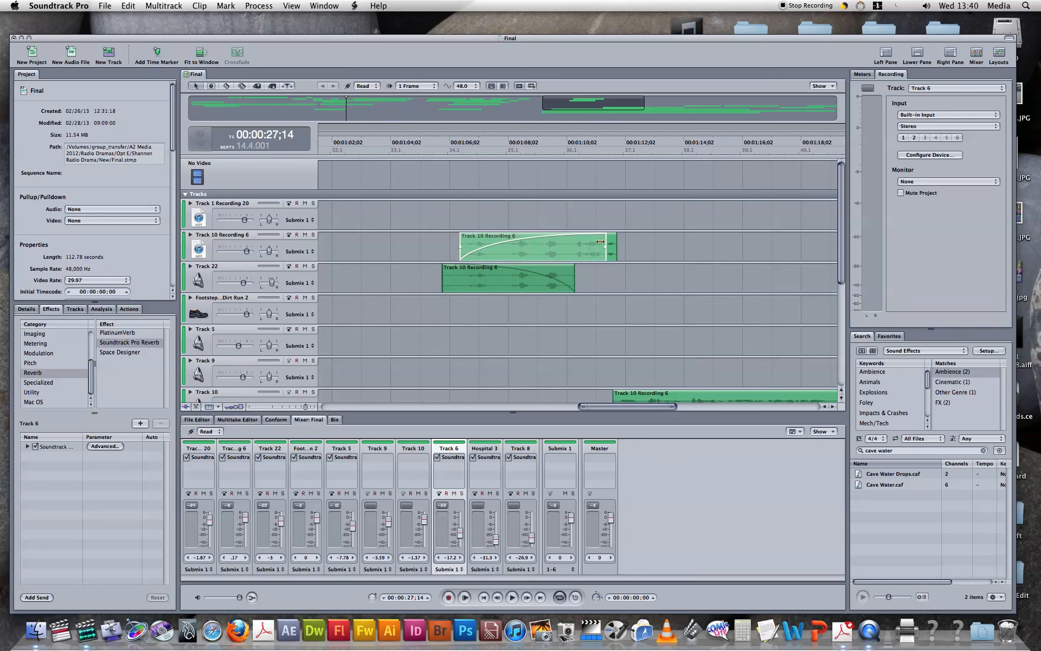
{"action": "left_click_drag", "start_coordinate": [600, 241], "coordinate": [460, 242]}
- Lengthen the clip on Track 22 slightly at both its start and its end, and remove its fade-out
{"action": "left_click", "coordinate": [451, 270]}
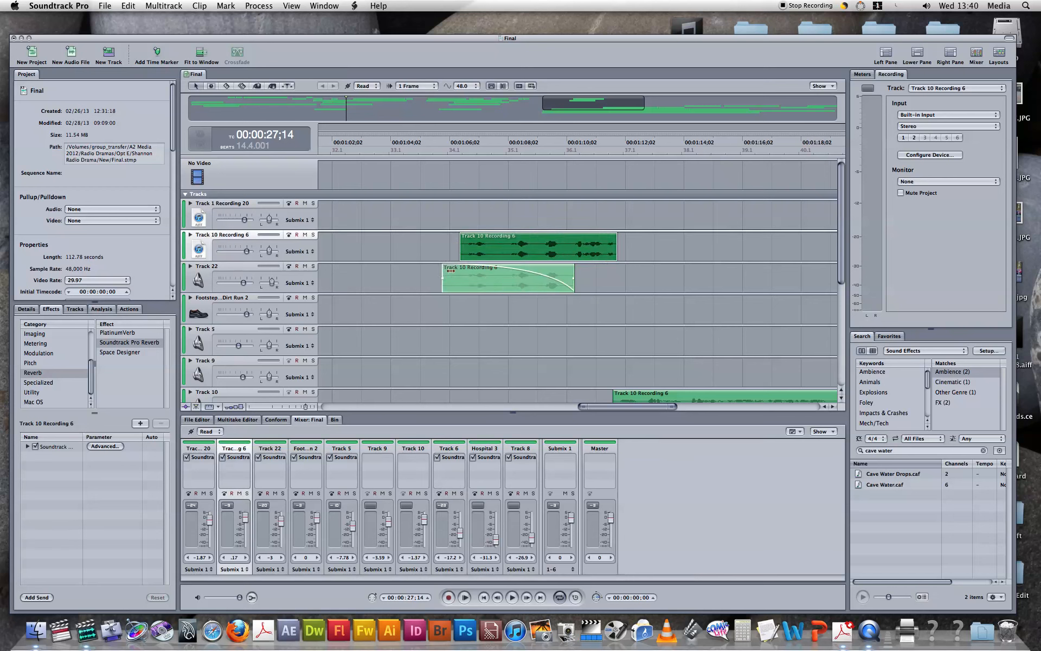
{"action": "left_click", "coordinate": [445, 279]}
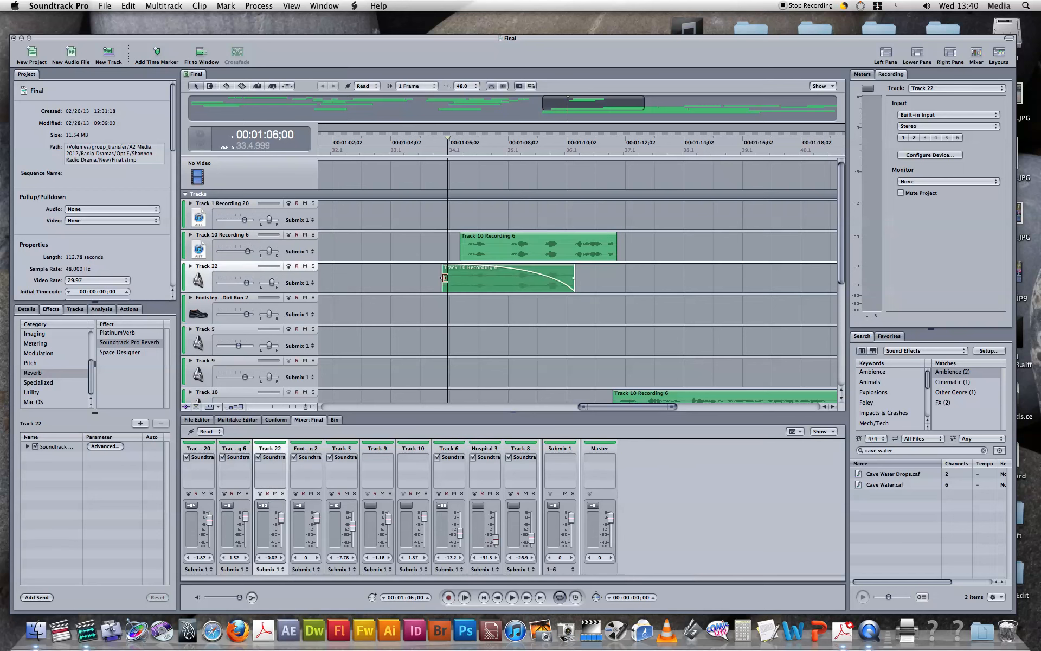
{"action": "left_click", "coordinate": [443, 279]}
{"action": "left_click", "coordinate": [452, 278]}
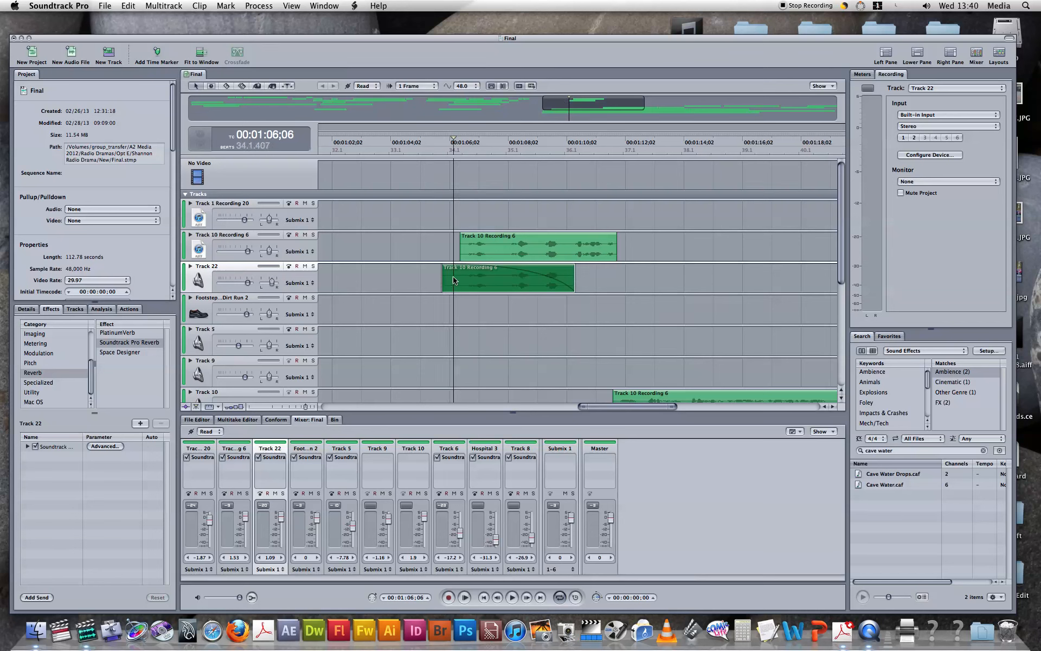
{"action": "left_click", "coordinate": [520, 276]}
{"action": "double_click", "coordinate": [552, 273]}
{"action": "left_click", "coordinate": [562, 289]}
{"action": "left_click", "coordinate": [572, 277]}
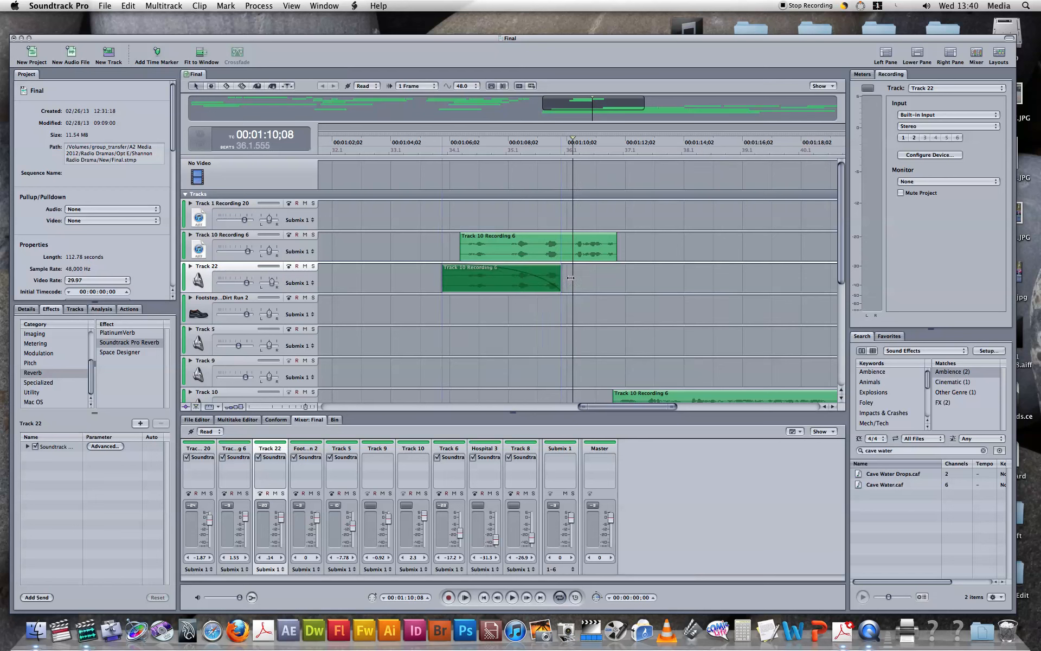
{"action": "left_click_drag", "start_coordinate": [570, 279], "coordinate": [578, 278]}
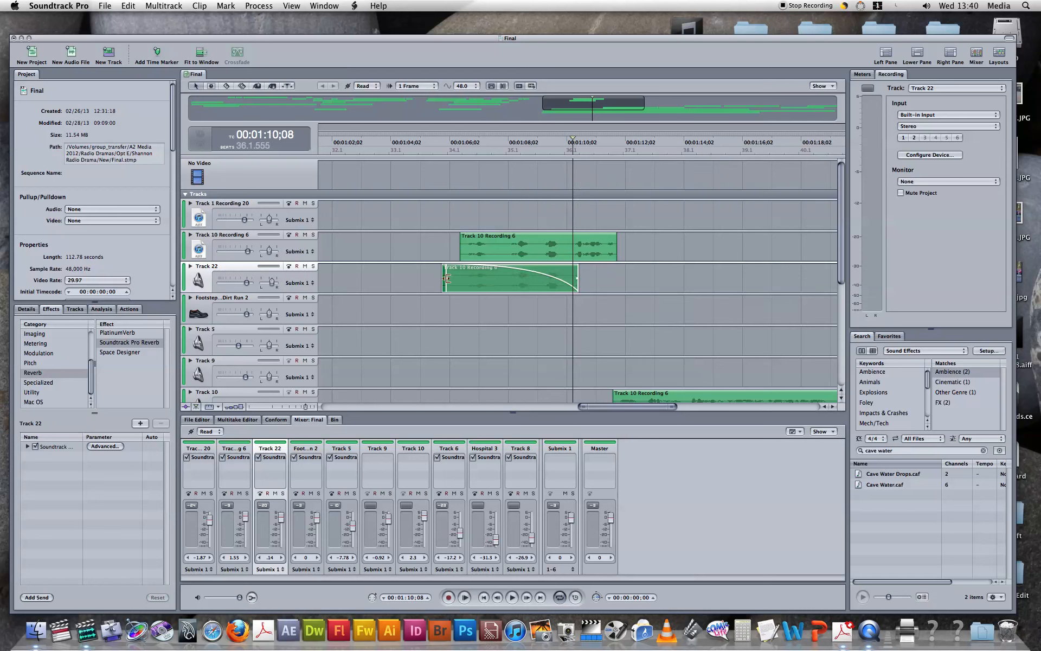
{"action": "left_click_drag", "start_coordinate": [451, 281], "coordinate": [438, 278]}
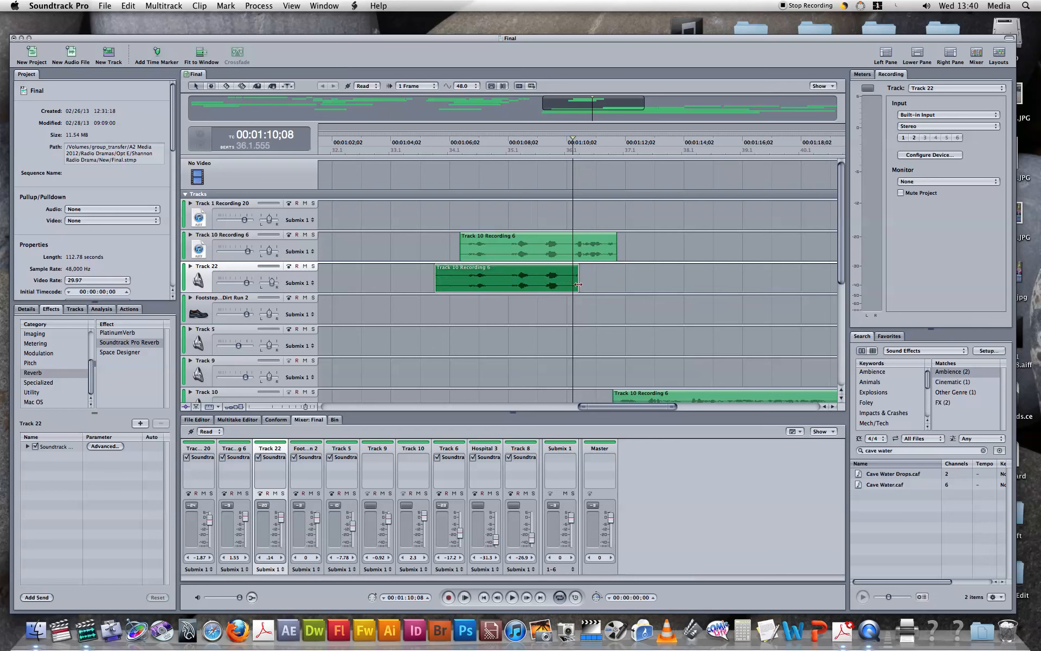
{"action": "left_click_drag", "start_coordinate": [496, 278], "coordinate": [495, 280]}
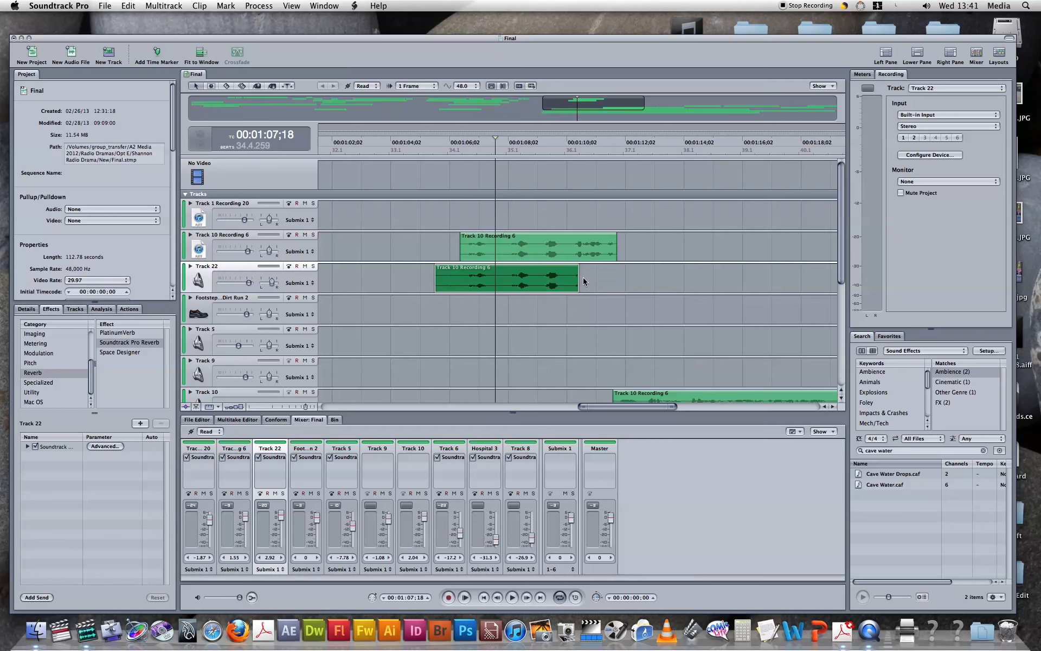
- Crossfade the two voice clips with a full-length fade-out on the Track 22 clip and a full-length fade-in on the Track 10 Recording 6 clip
{"action": "left_click", "coordinate": [561, 280]}
{"action": "left_click_drag", "start_coordinate": [579, 267], "coordinate": [434, 274]}
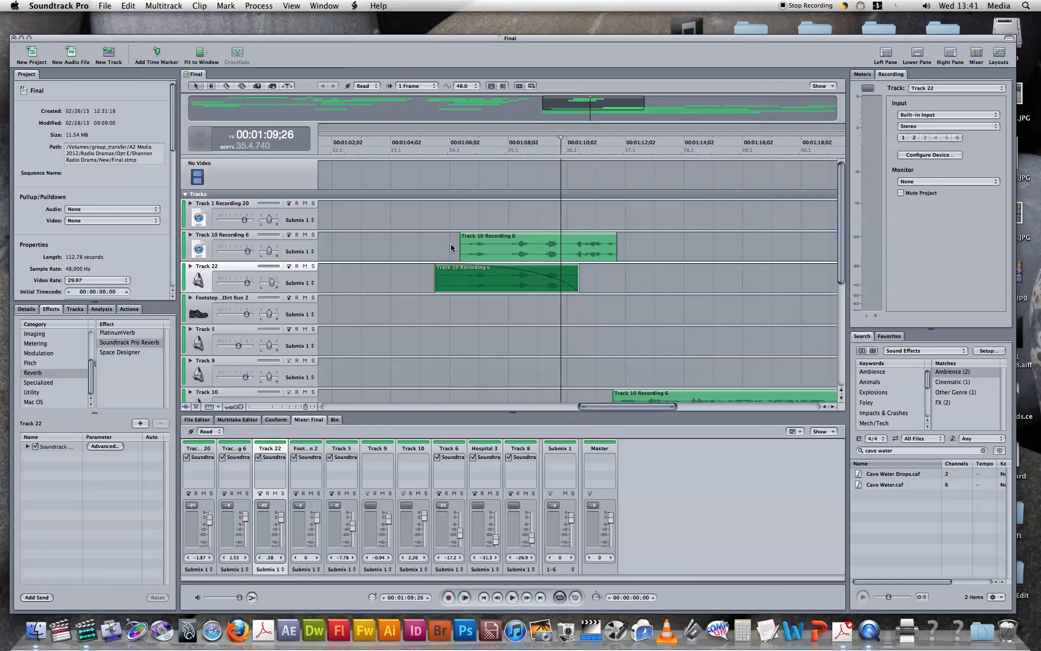
{"action": "left_click_drag", "start_coordinate": [465, 237], "coordinate": [620, 251]}
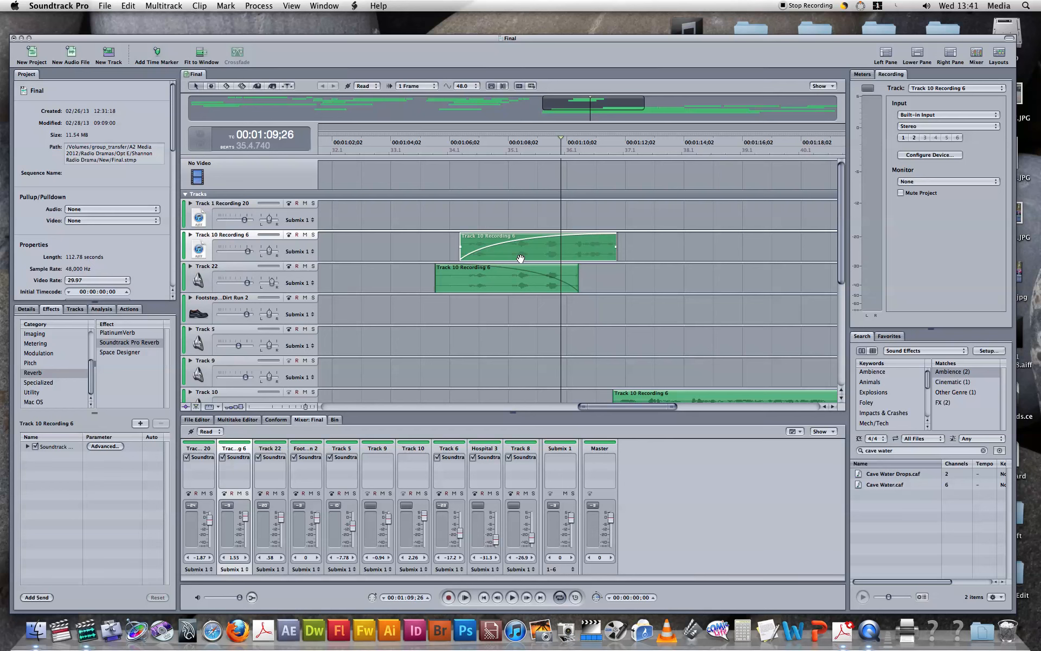
- Play the overlapping faded clips from just before the Track 22 clip, at about 1:05
{"action": "left_click", "coordinate": [438, 243]}
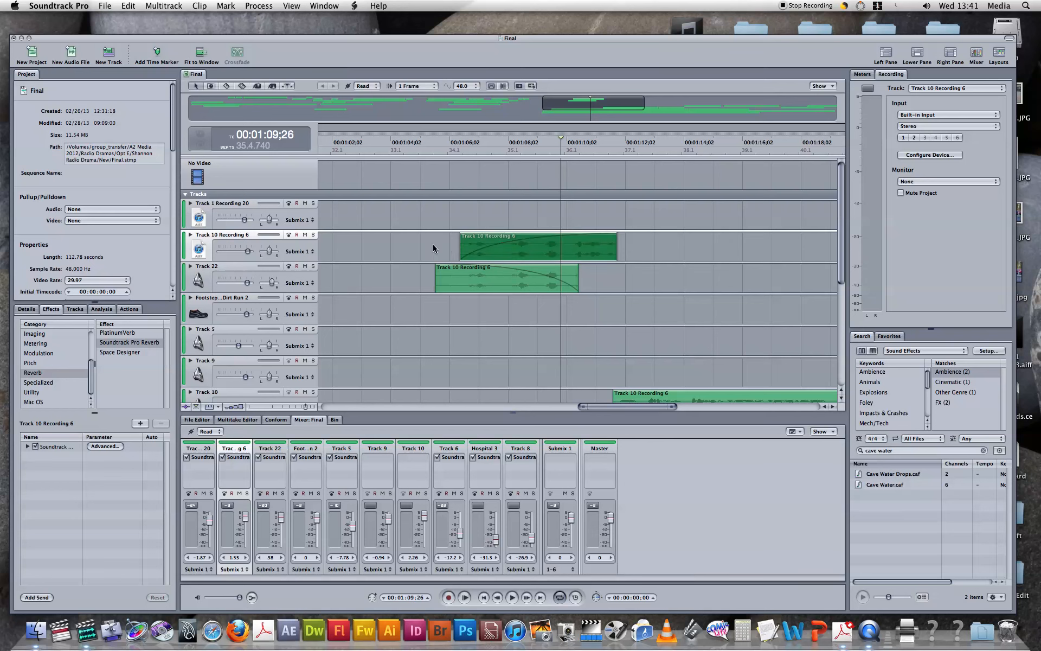
{"action": "left_click", "coordinate": [426, 246]}
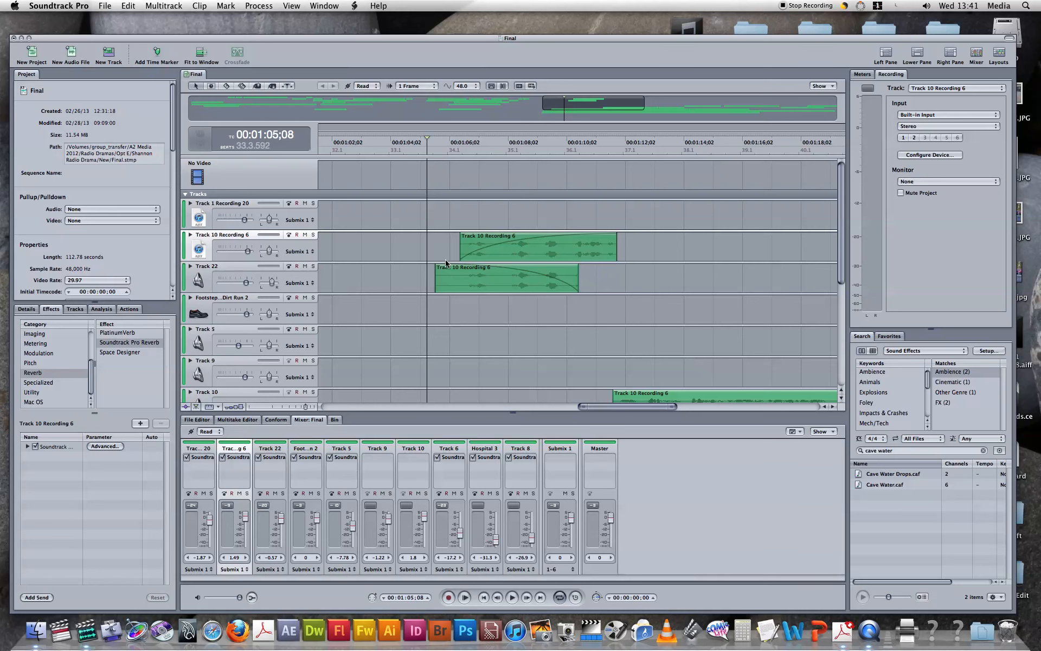
{"action": "key", "text": "space"}
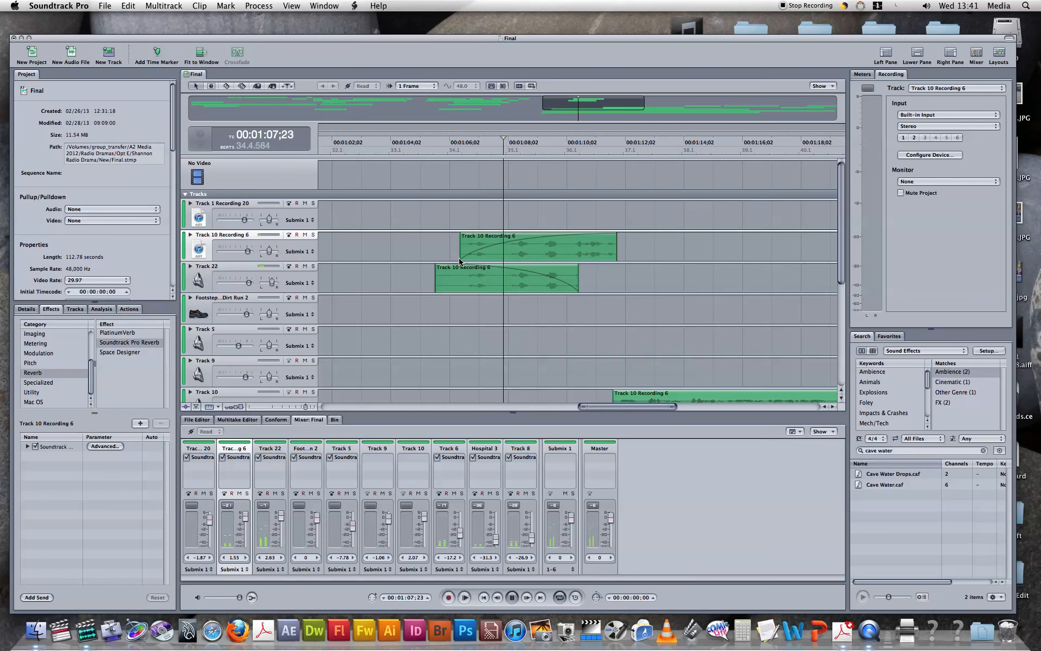
{"action": "left_click", "coordinate": [460, 259]}
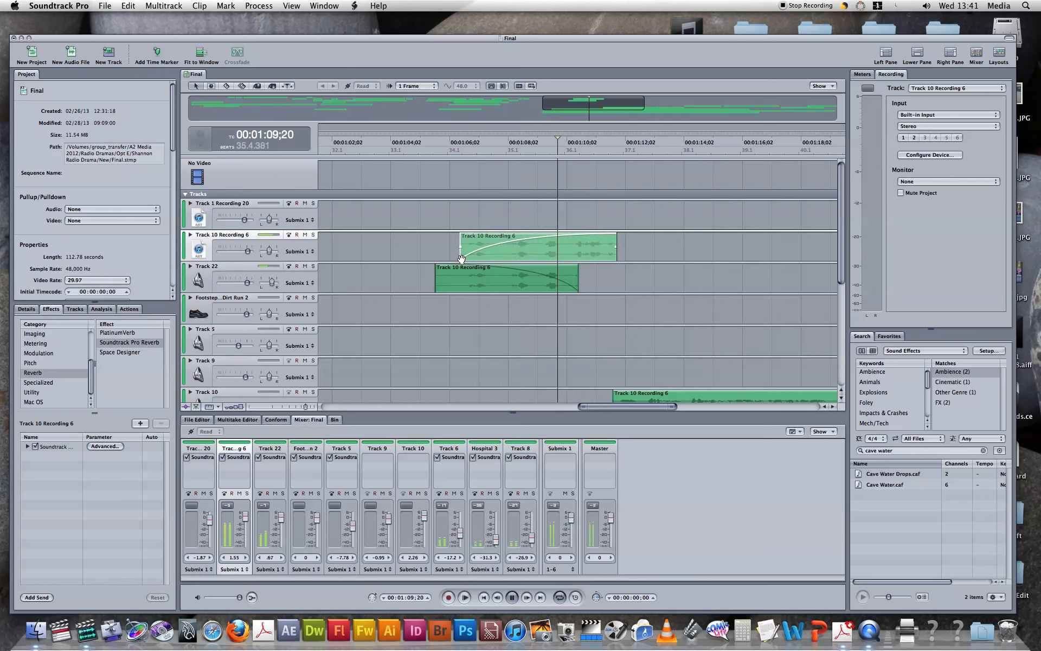
{"action": "left_click", "coordinate": [471, 267]}
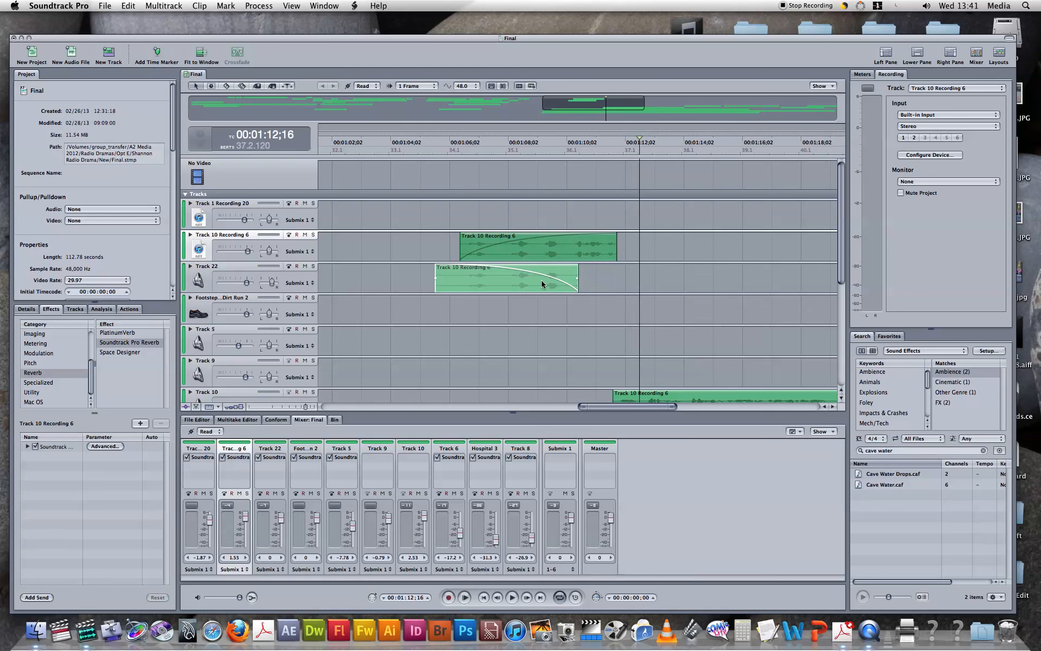
{"action": "left_click", "coordinate": [602, 321]}
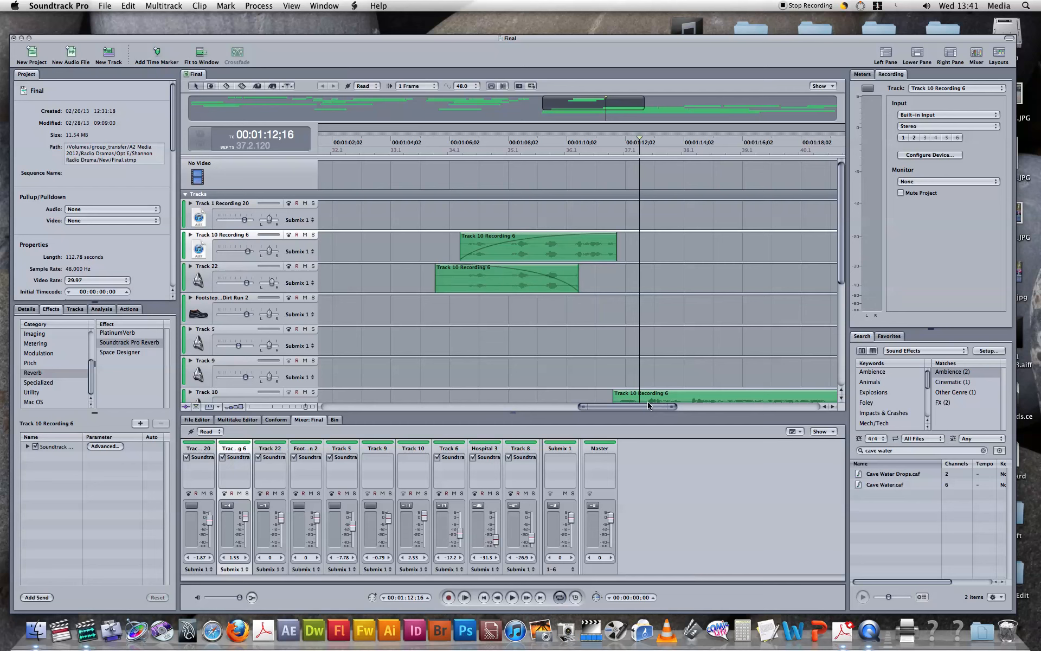
{"action": "scroll", "coordinate": [841, 288], "scroll_direction": "down", "scroll_amount": 5}
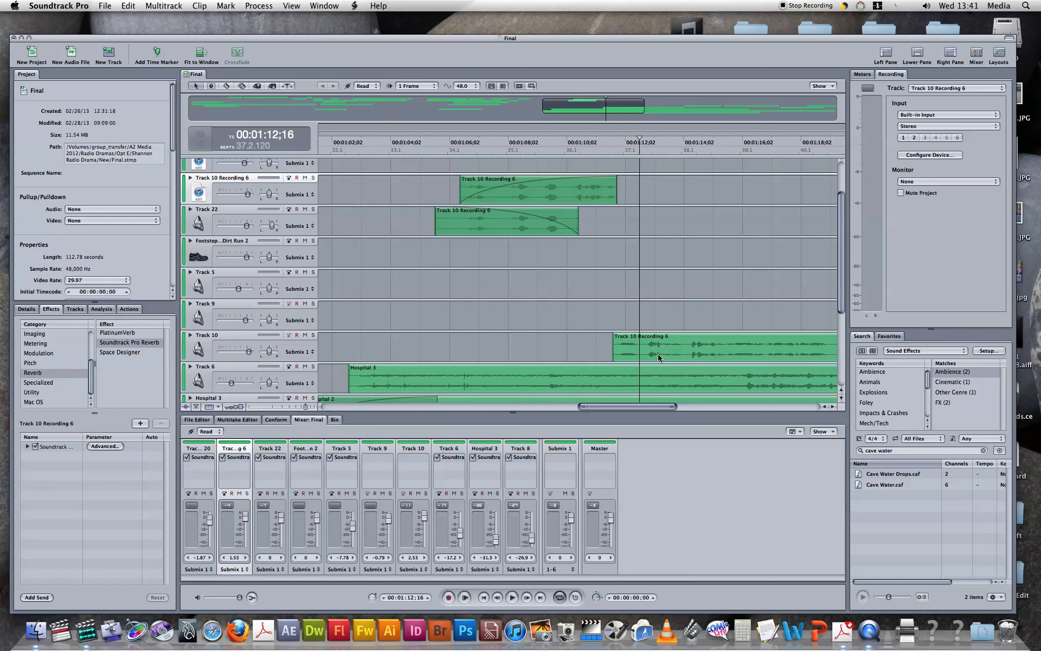
{"action": "left_click", "coordinate": [609, 313]}
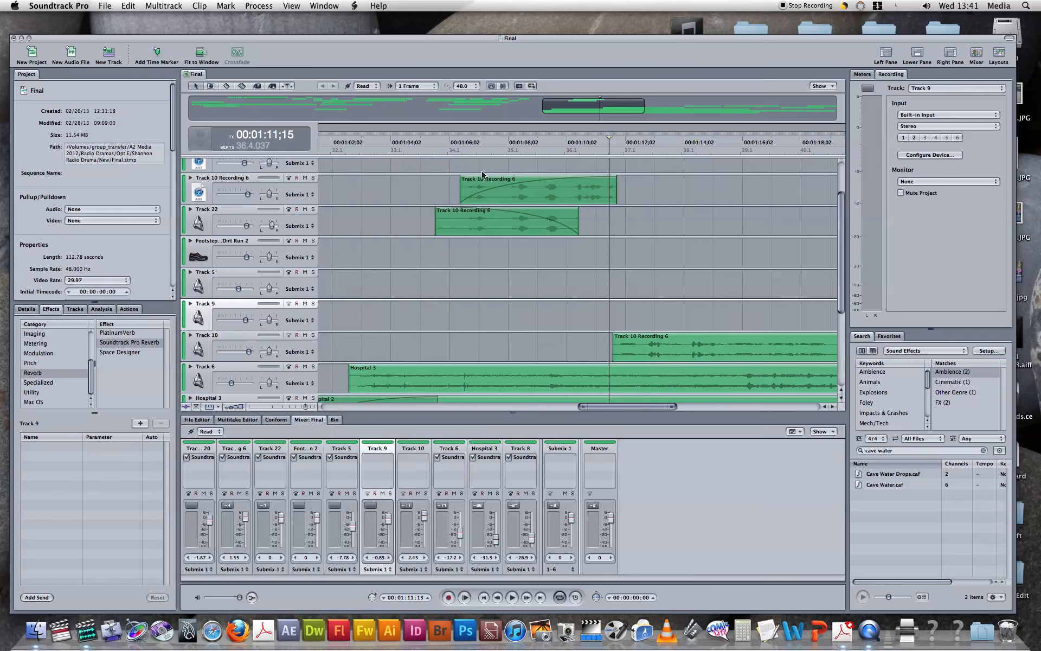
{"action": "left_click", "coordinate": [429, 193]}
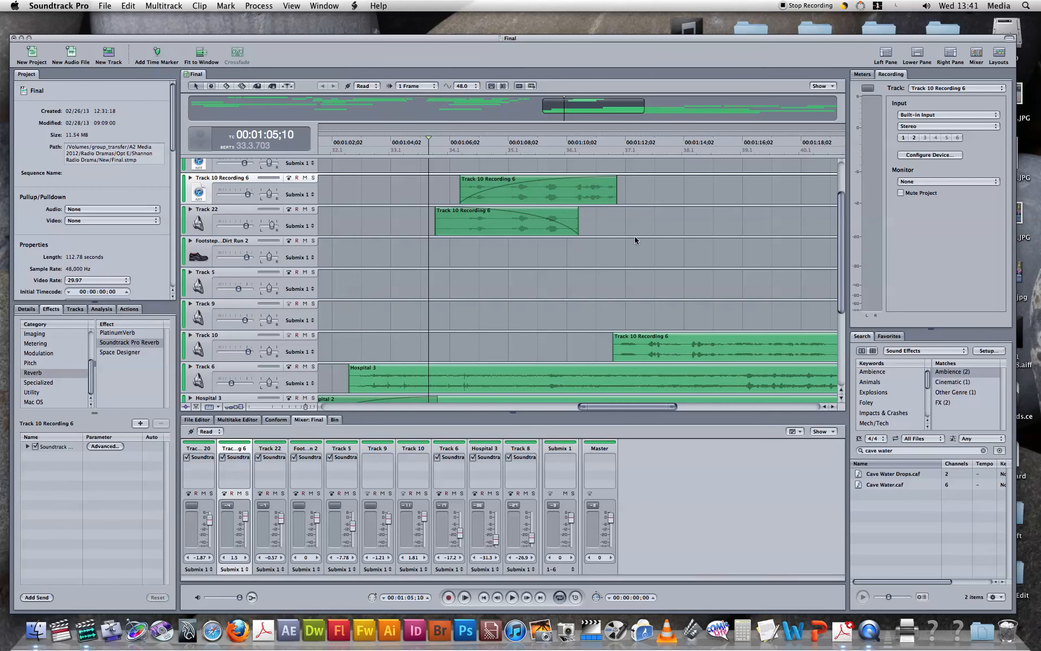
- Return to the beginning of the timeline and examine the footsteps and Cave Water clips on the sound effect tracks
{"action": "left_click_drag", "start_coordinate": [843, 250], "coordinate": [844, 285]}
{"action": "left_click_drag", "start_coordinate": [621, 408], "coordinate": [399, 412]}
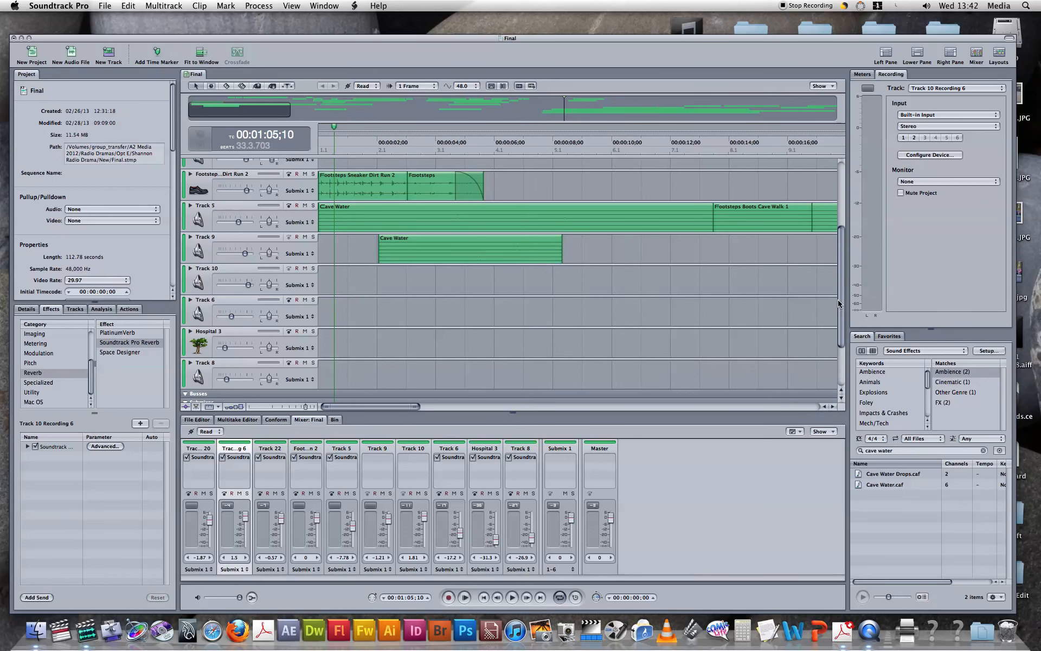
{"action": "left_click_drag", "start_coordinate": [840, 301], "coordinate": [839, 289]}
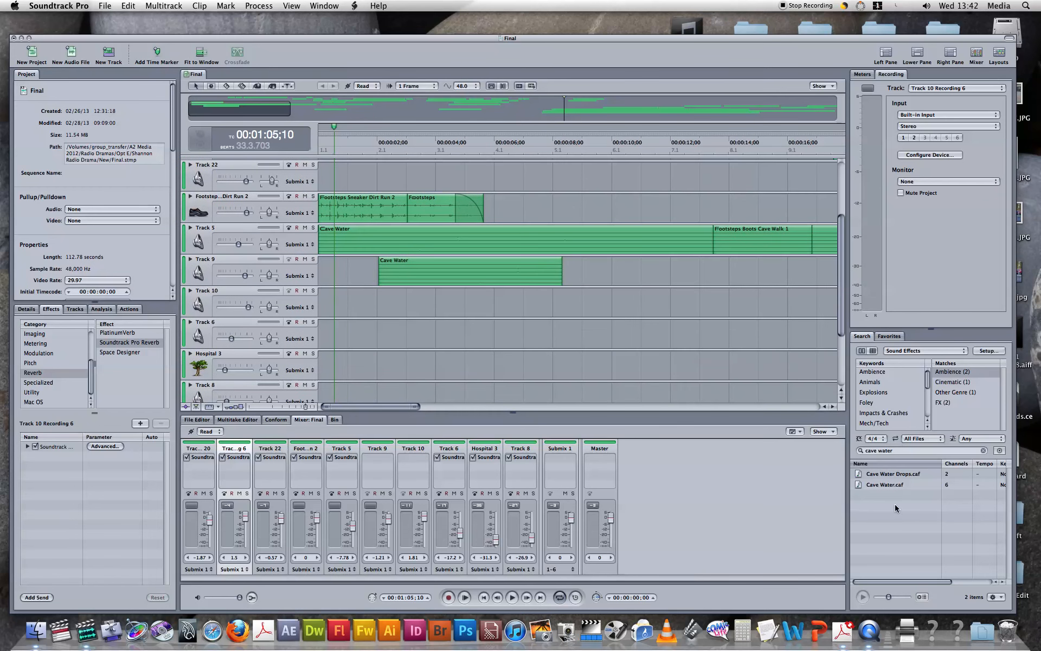
{"action": "left_click_drag", "start_coordinate": [845, 256], "coordinate": [844, 242]}
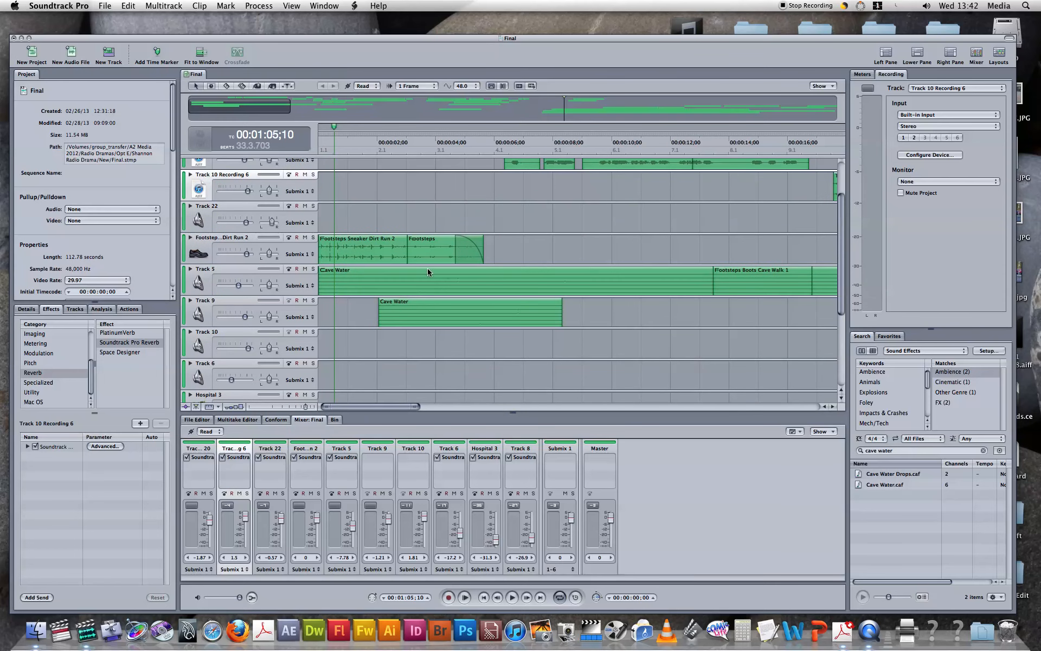